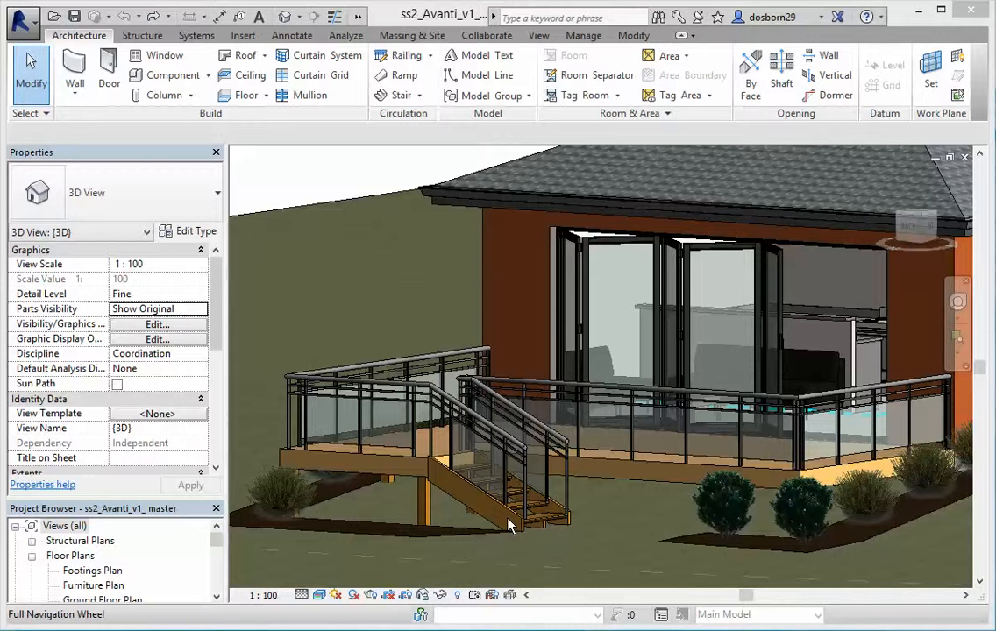
- Switch to the open SS1 house project's {3D} view
click(359, 17)
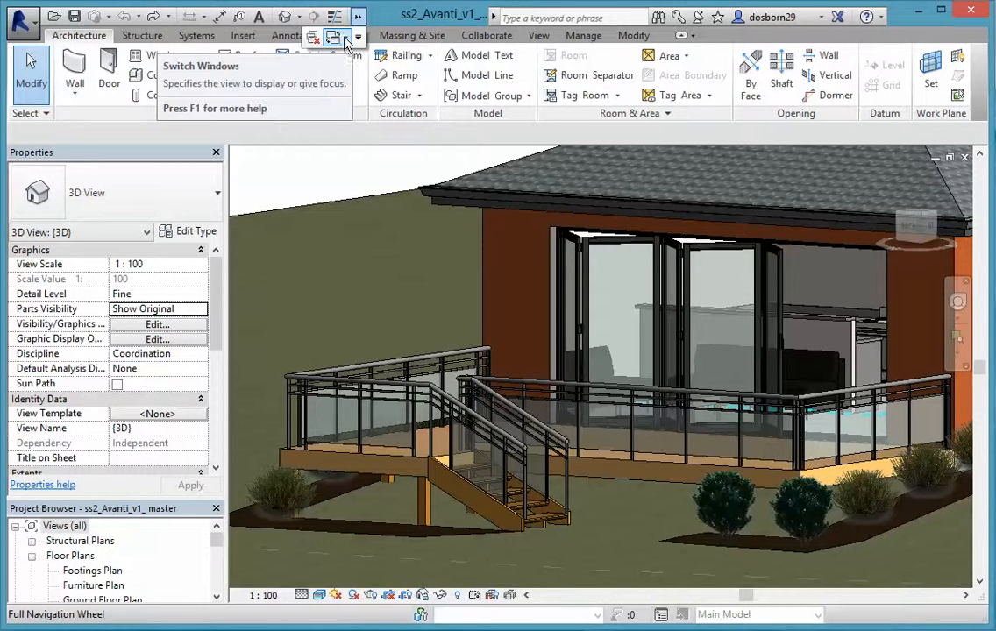
click(333, 37)
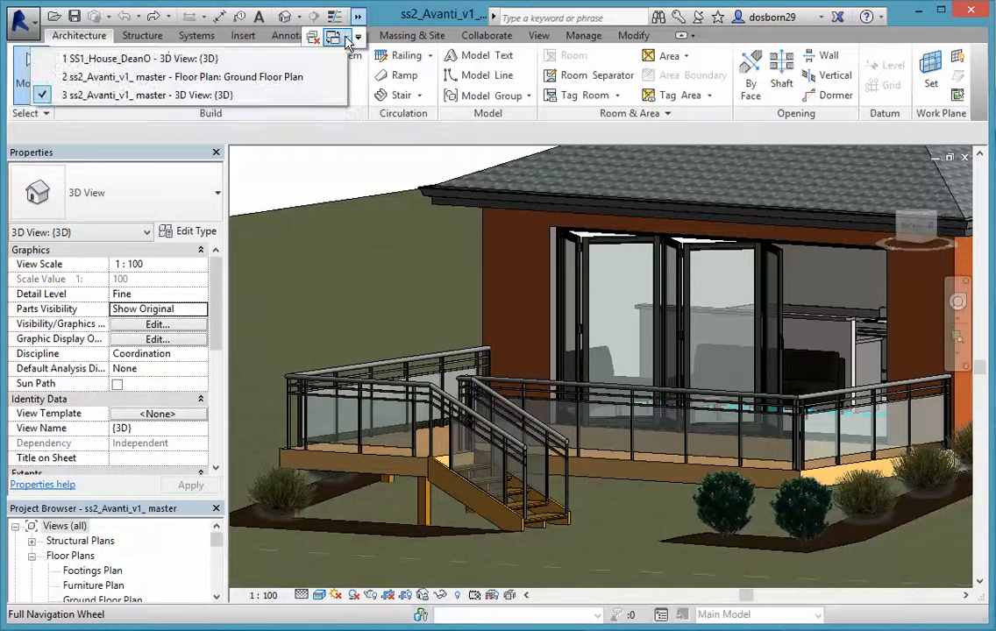
click(158, 61)
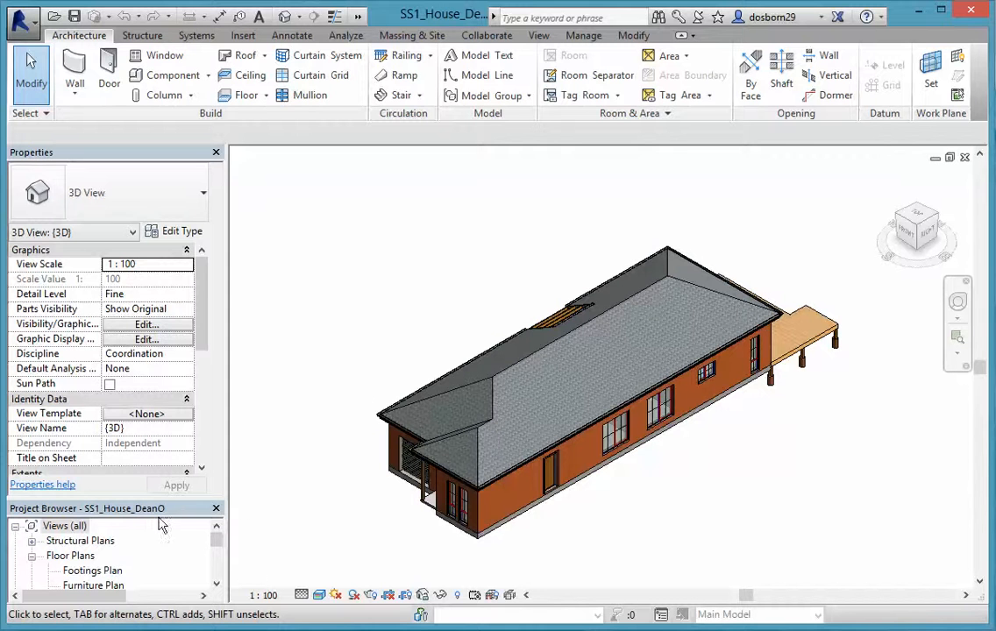
- Enlarge the project browser and open the Ground Floor Plan at the rear deck
drag(142, 498, 141, 396)
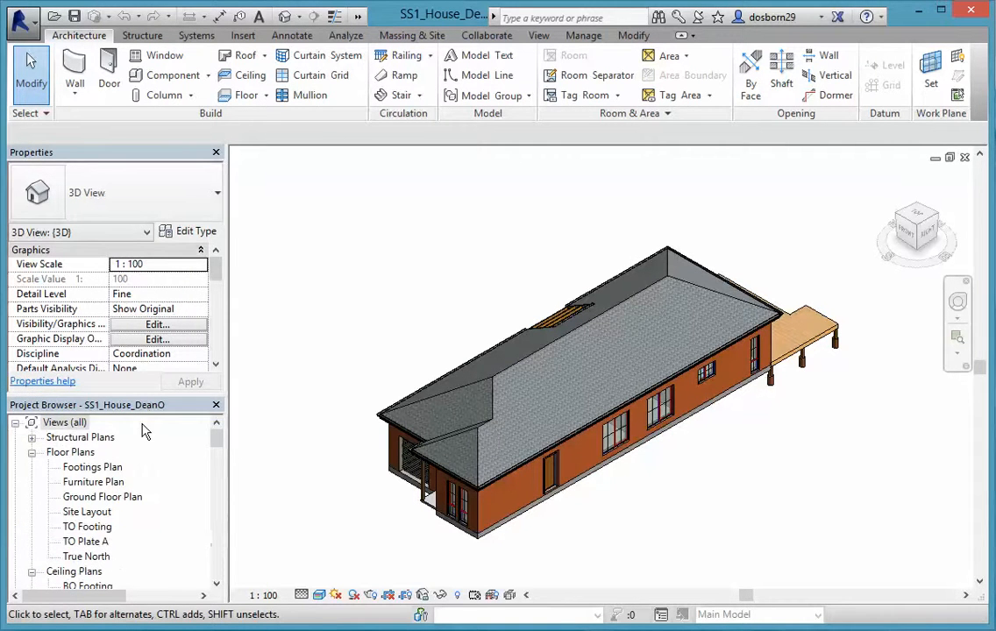
click(104, 497)
double_click(104, 497)
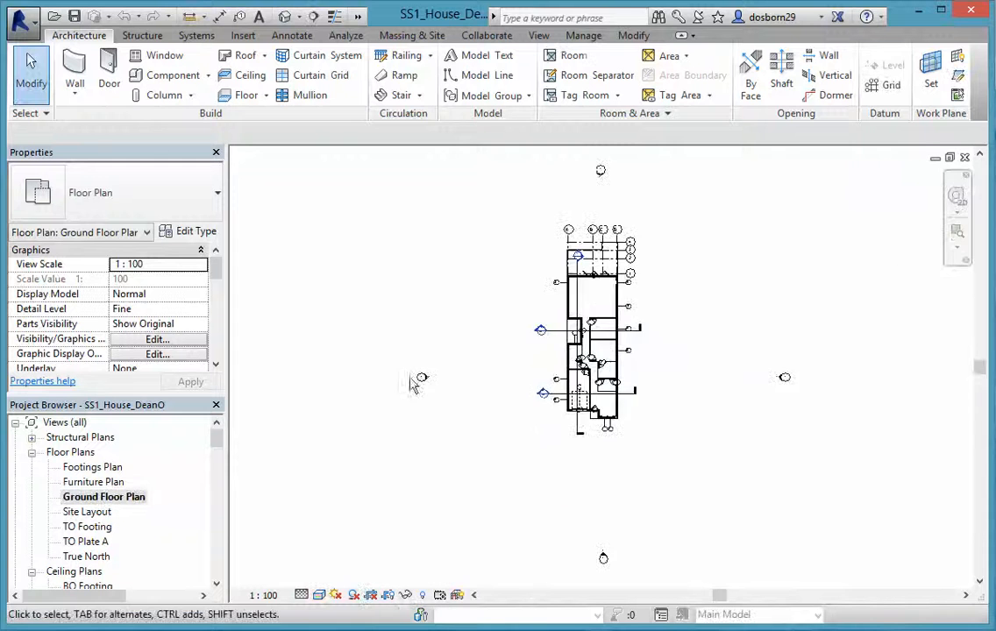
scroll(596, 241, up, 5)
scroll(627, 237, up, 7)
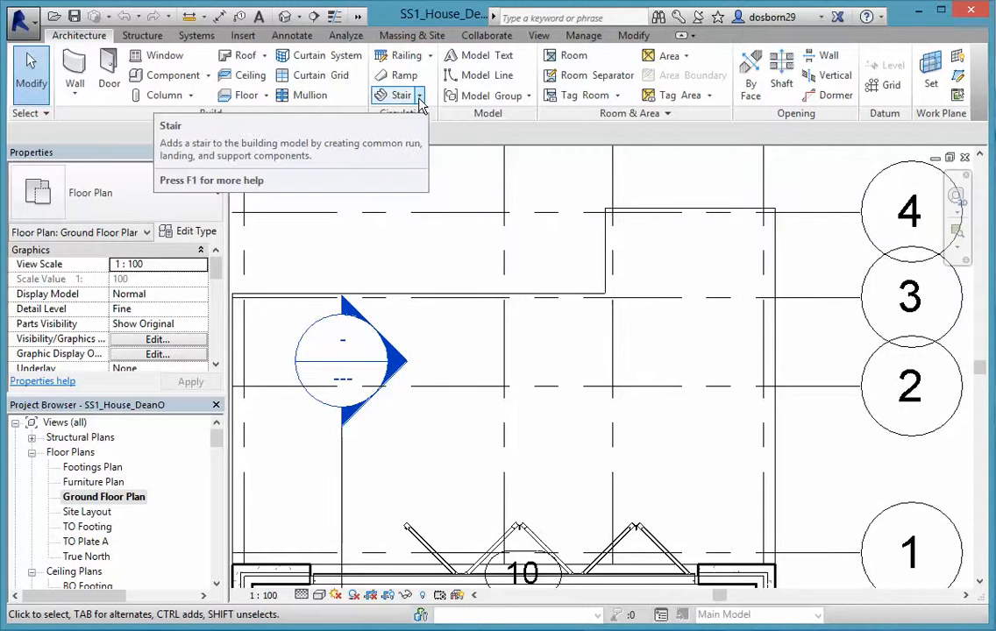
- Start a component stair using the Assembled Stair type 7" max riser 11" tread - Exterior
click(388, 98)
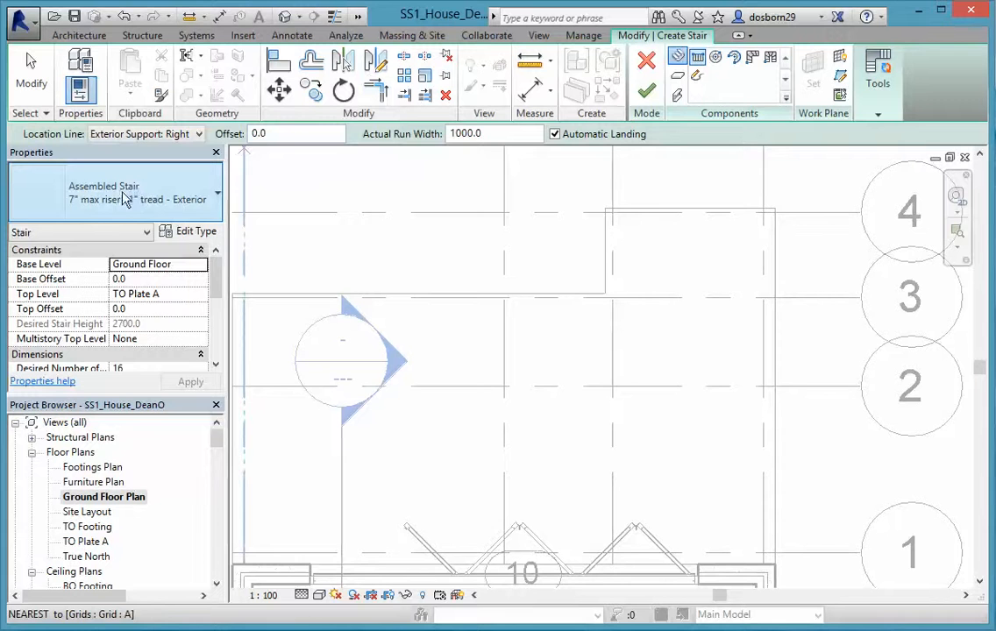
click(217, 198)
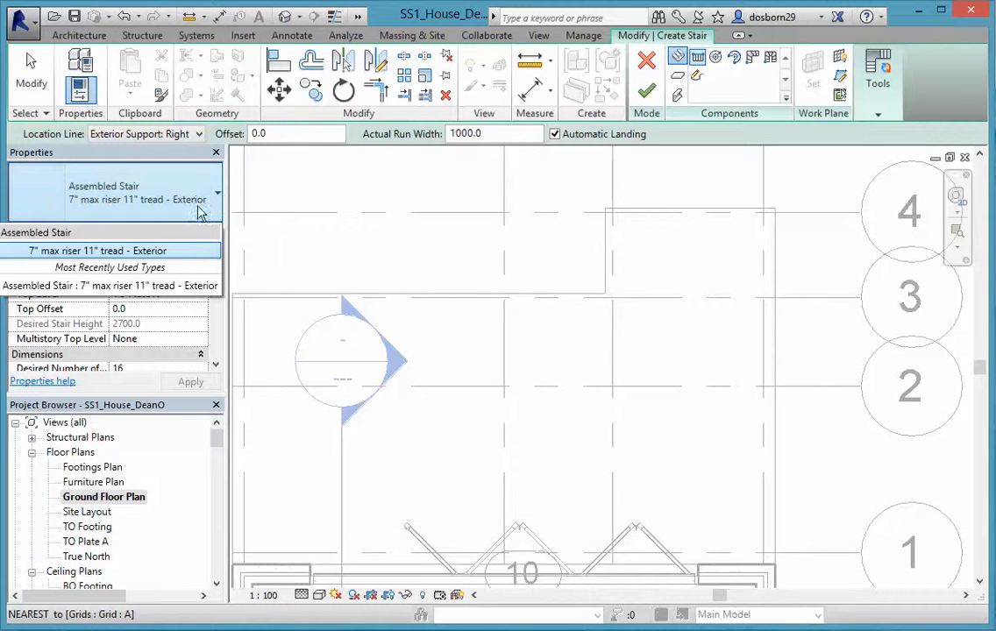
click(129, 250)
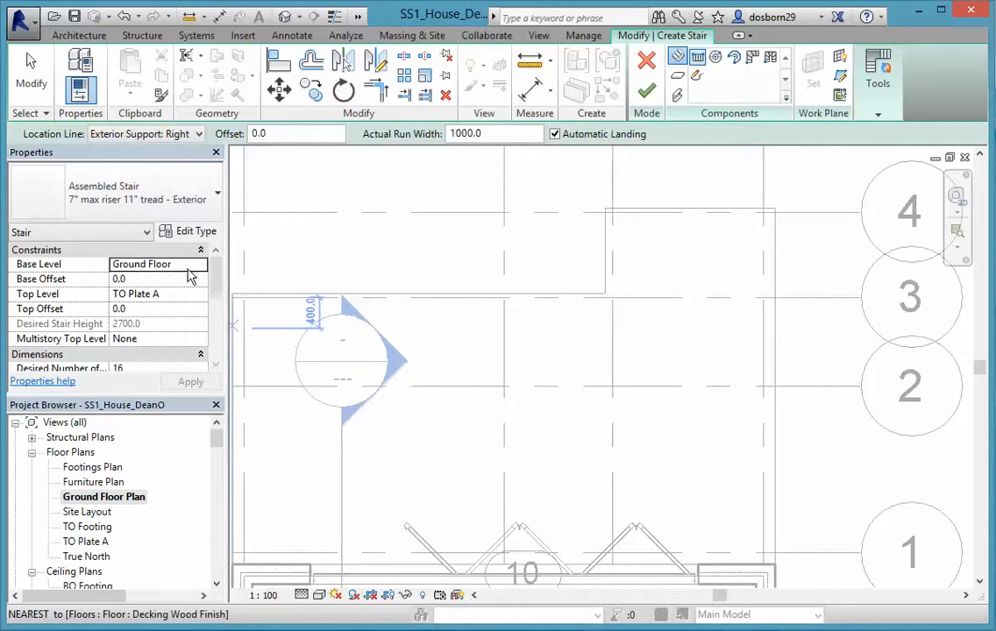
- Set the stair's base level to BO Footing with a base offset of -450
click(198, 264)
click(200, 267)
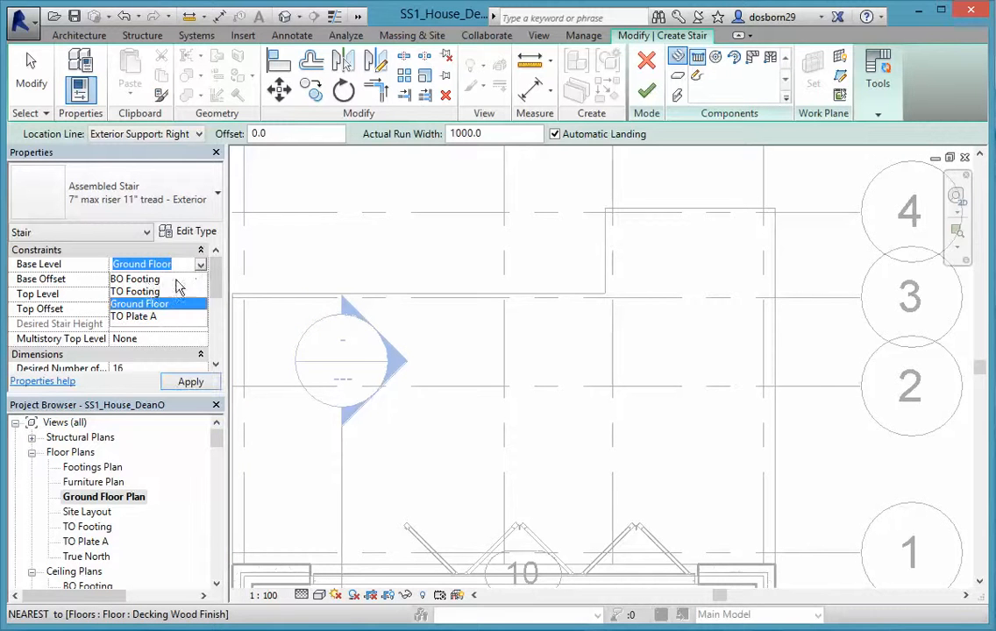
click(143, 279)
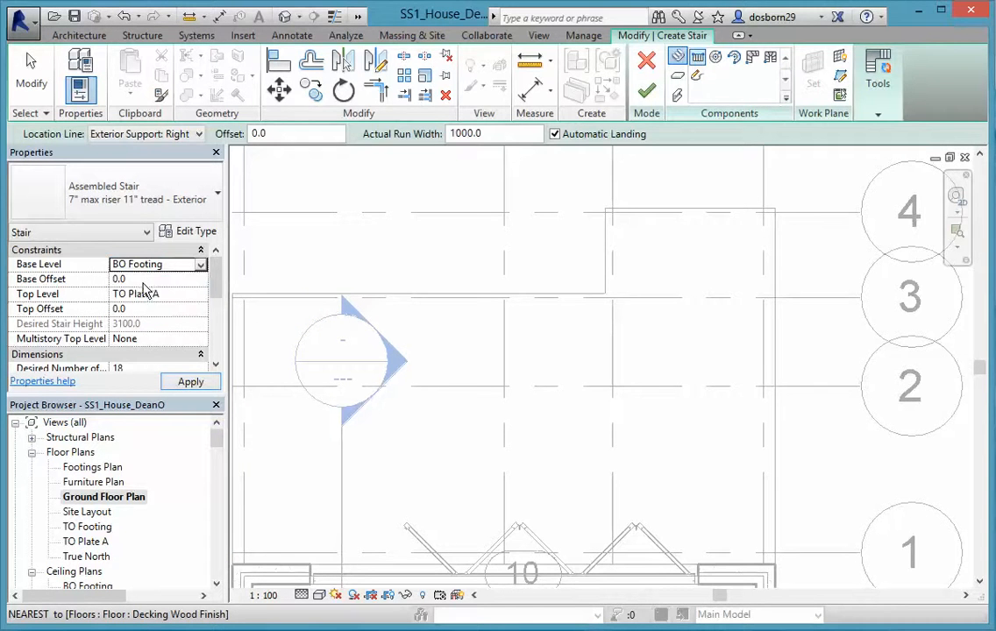
click(140, 279)
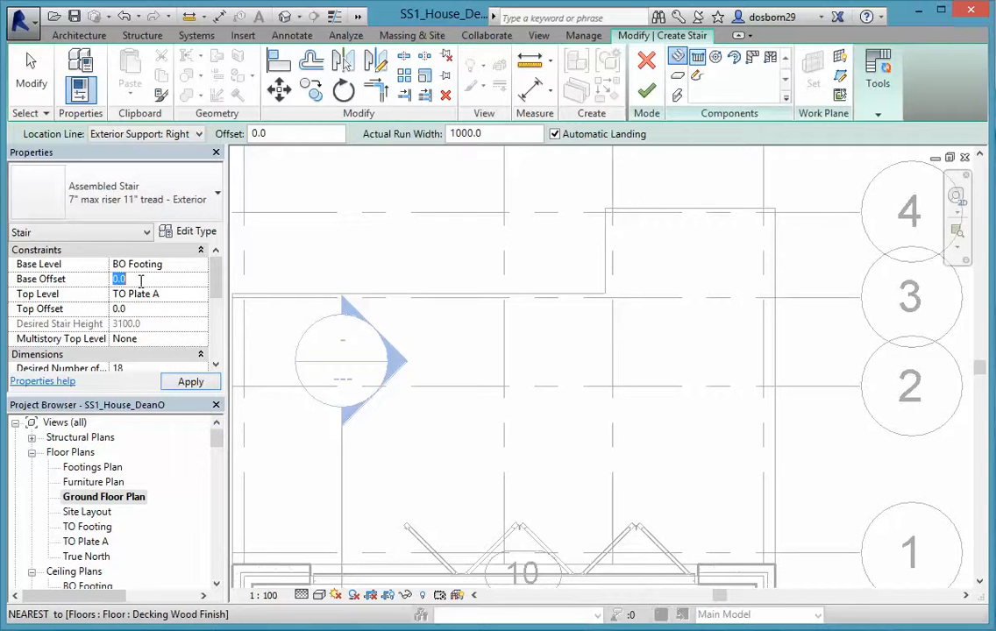
text(-450)
- Set the stair's top level to Ground Floor with a top offset of -5
click(214, 363)
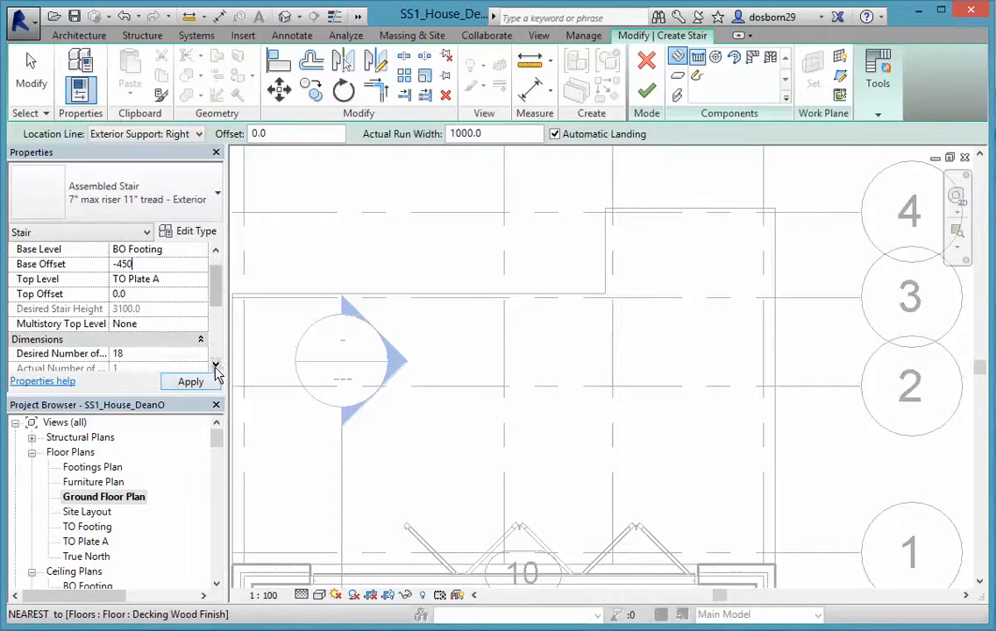
click(176, 280)
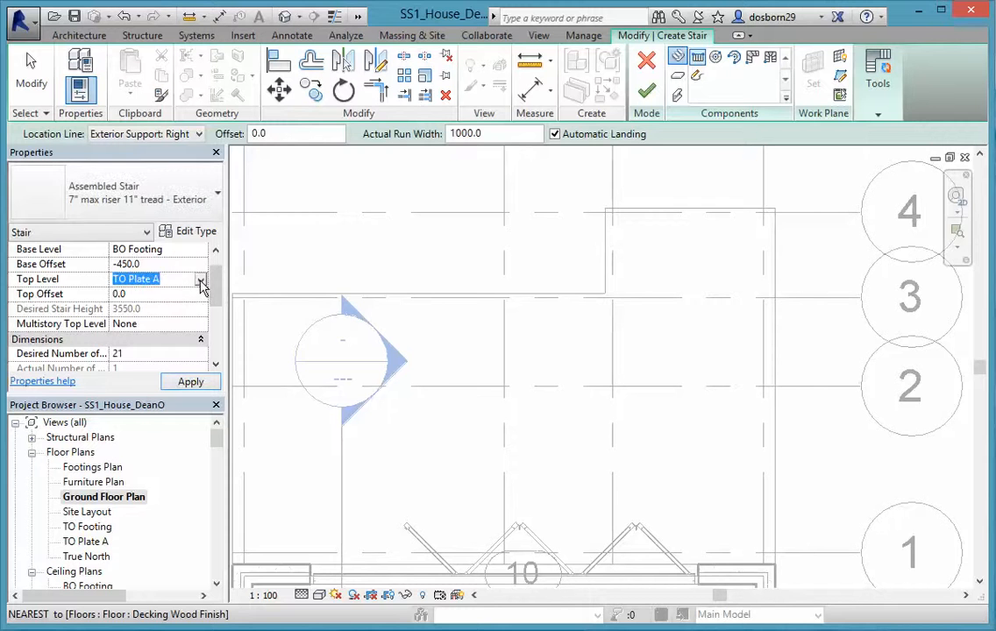
click(199, 281)
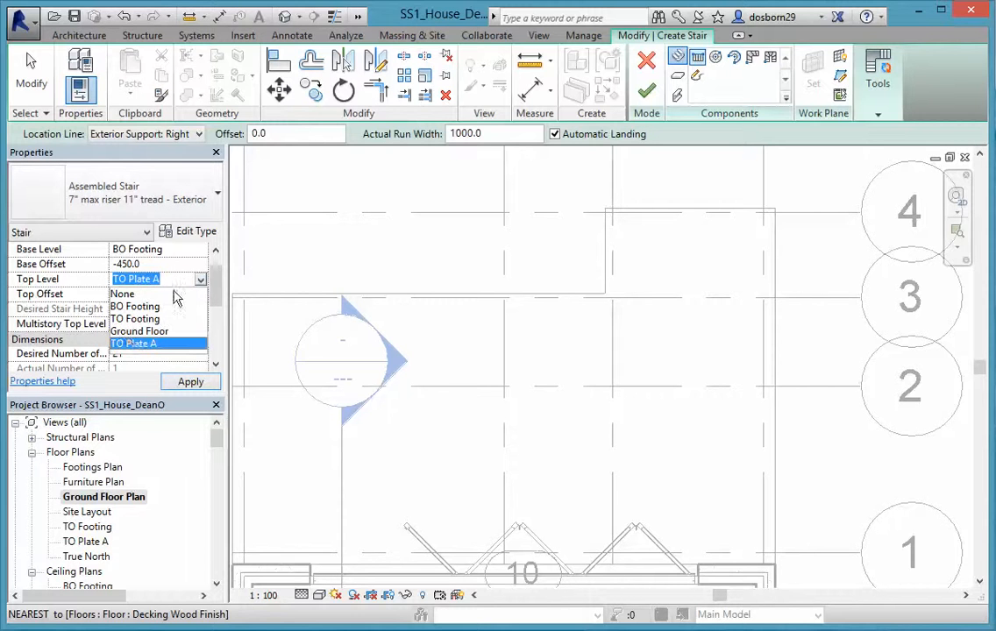
click(132, 331)
click(132, 294)
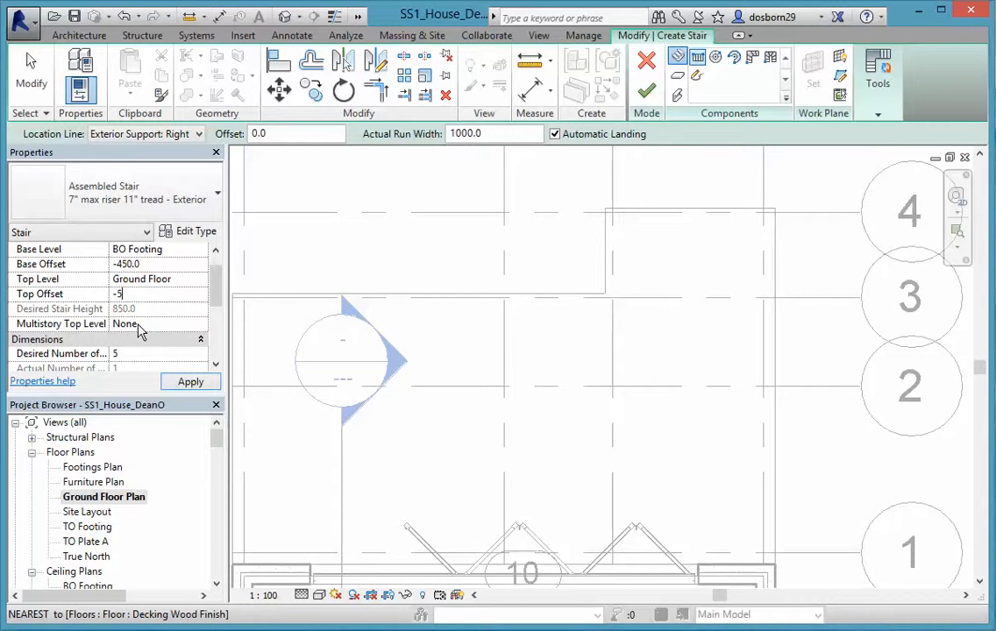
- Set the stair's desired number of risers to 6
drag(215, 296, 215, 308)
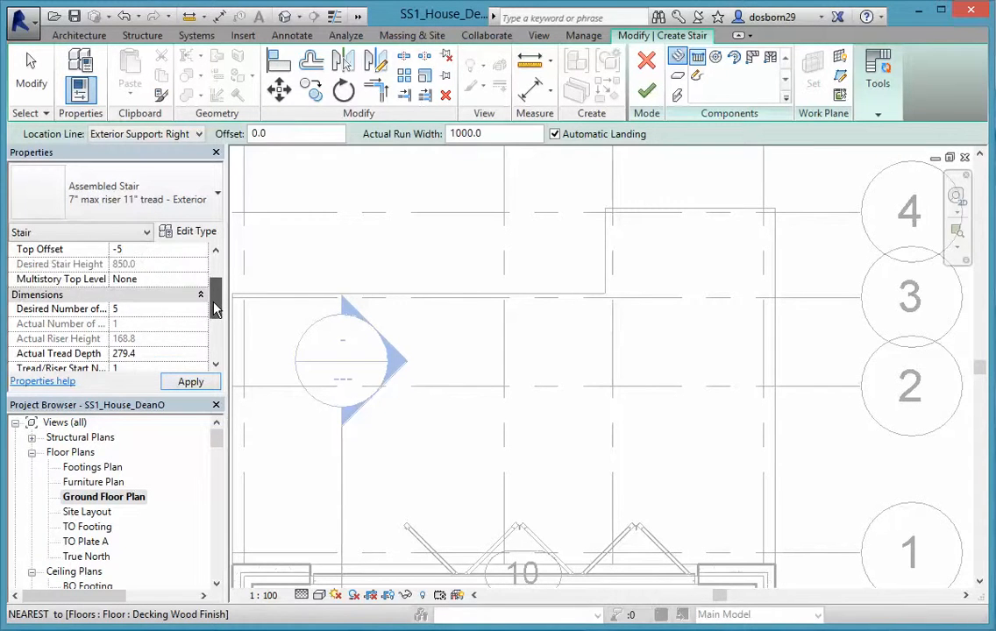
click(131, 308)
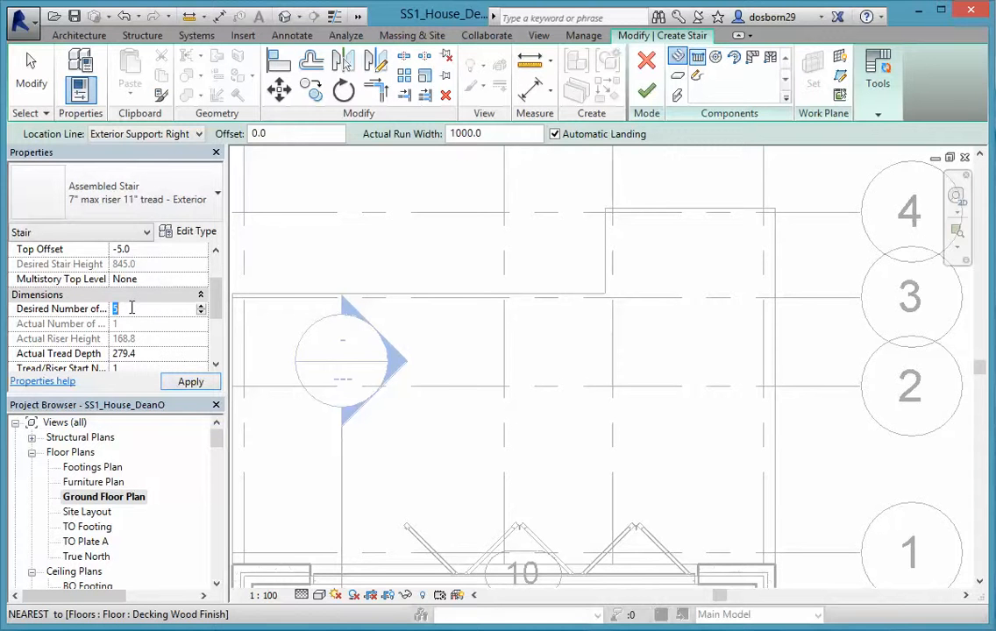
text(6)
mouse_move(218, 309)
mouse_down()
mouse_move(221, 344)
mouse_move(221, 321)
mouse_up()
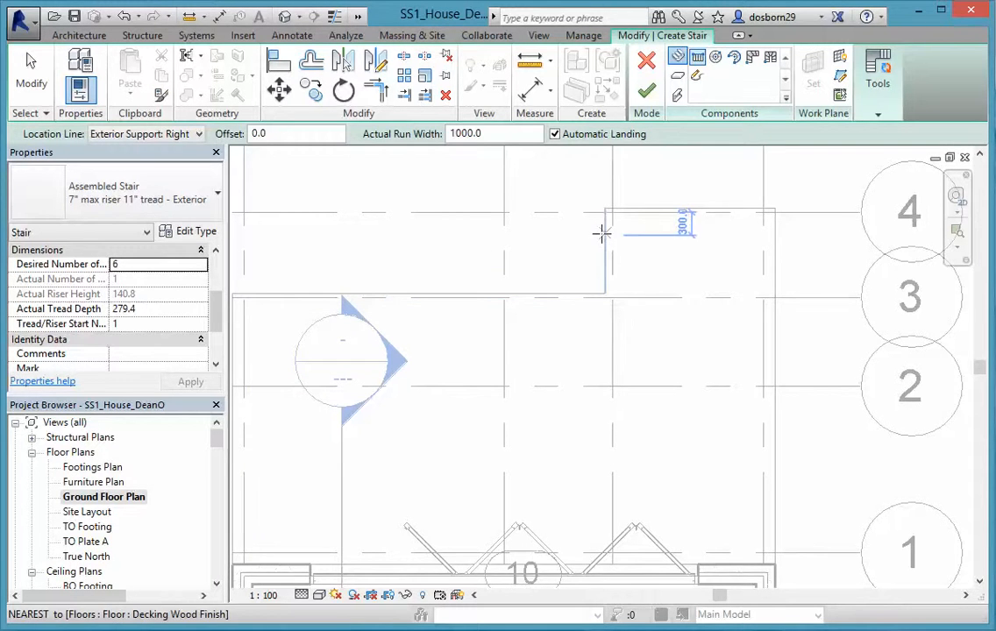
- Draw a straight six-riser run along the deck's edge, rising towards the deck's inner corner
click(463, 292)
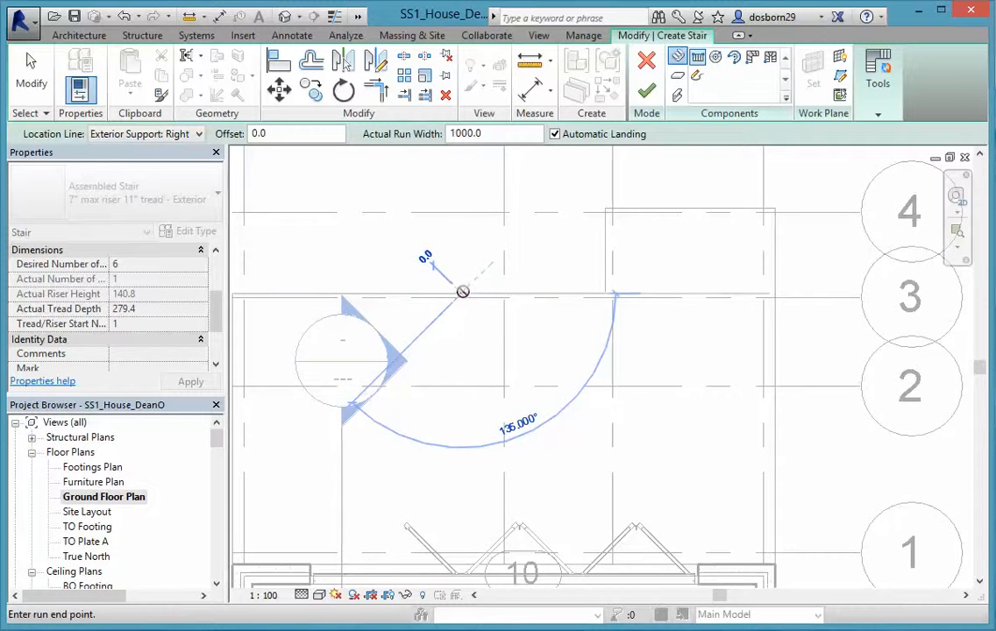
click(574, 288)
key(Escape)
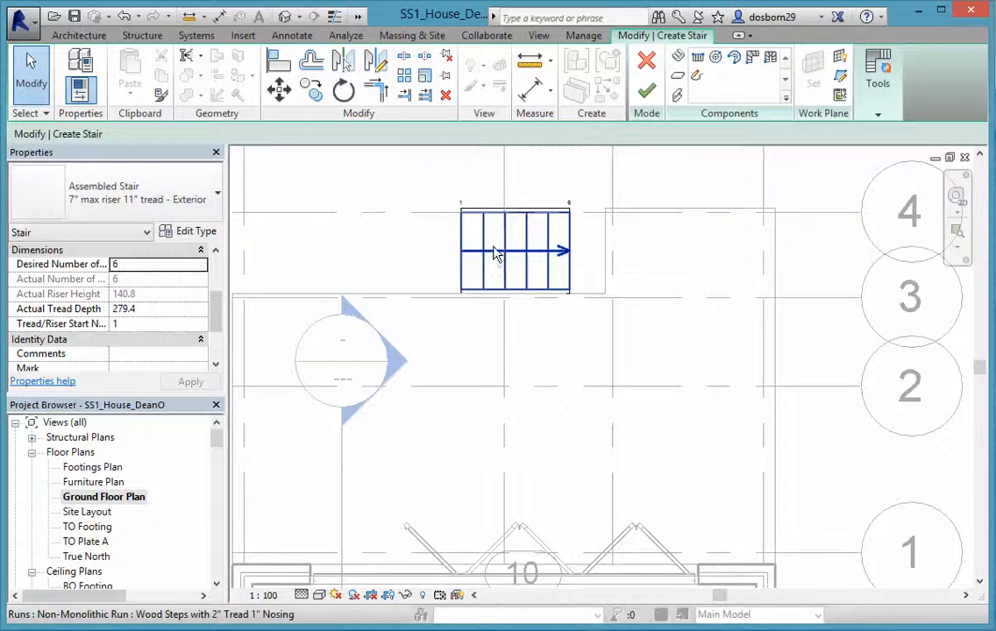
- Move the stair run 453 mm so the corner at its upper end meets the deck's inner corner
scroll(495, 253, up, 5)
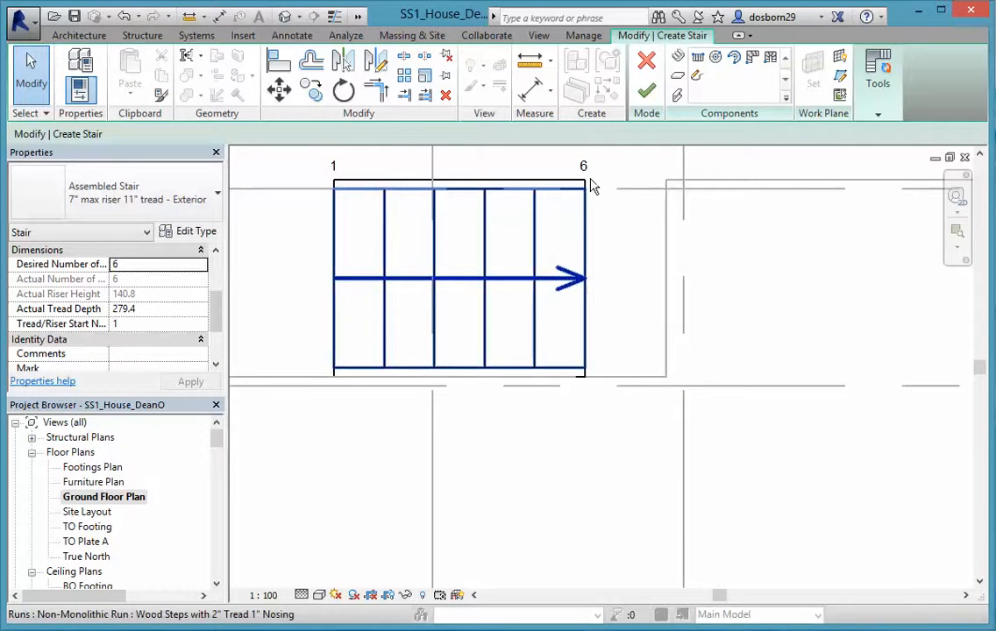
scroll(593, 186, up, 1)
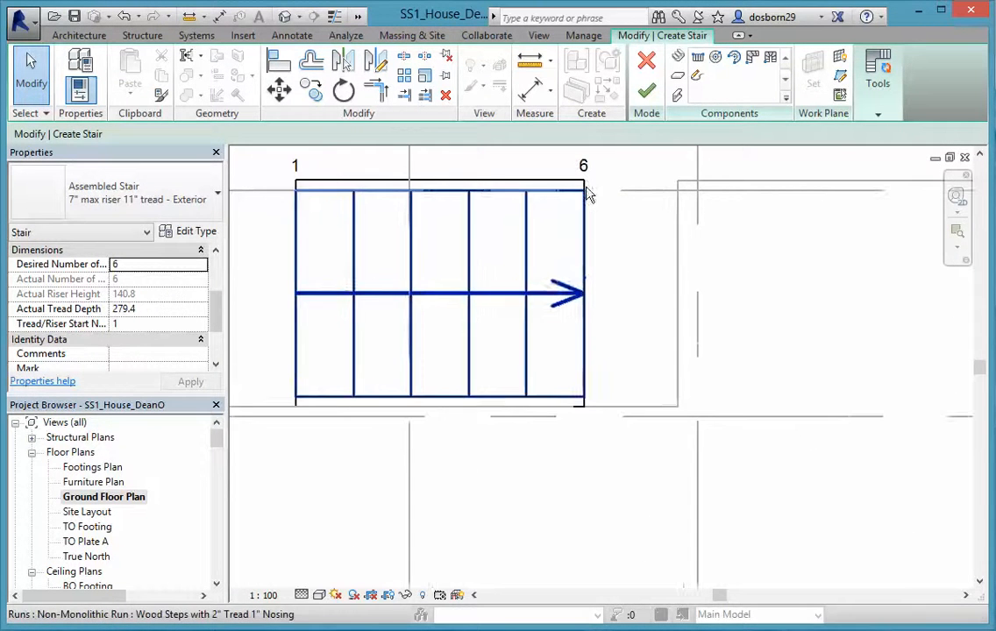
click(454, 197)
click(279, 87)
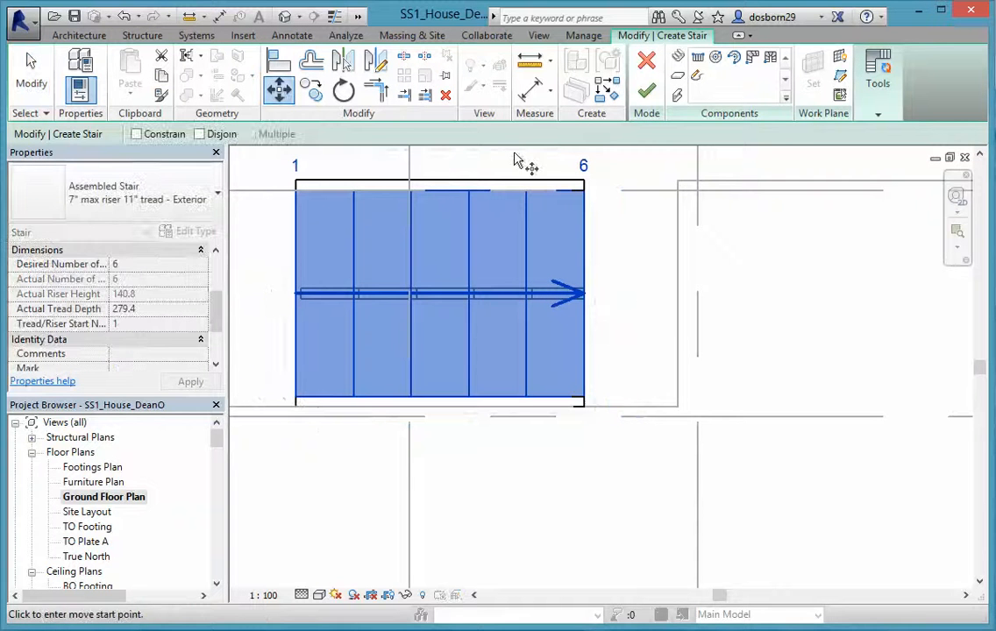
click(583, 406)
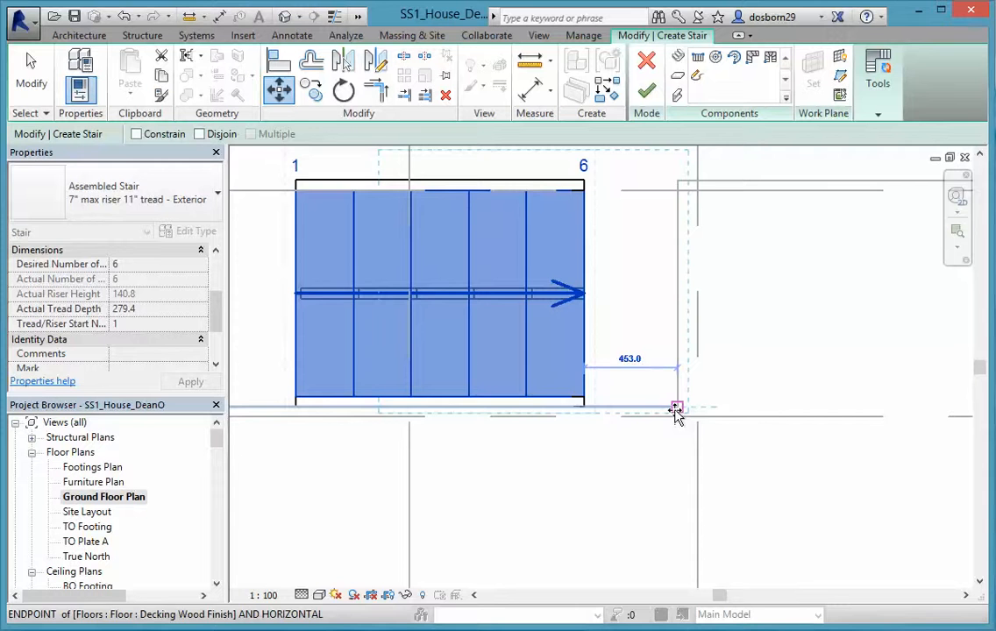
click(676, 408)
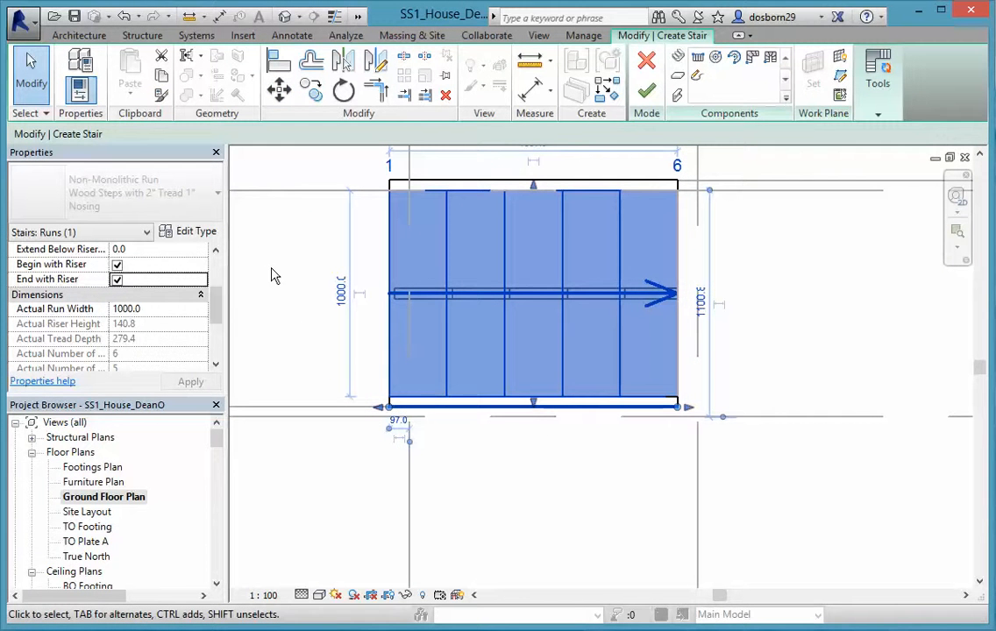
- Check the stair against the deck in the 3D view and finish the stair
click(286, 17)
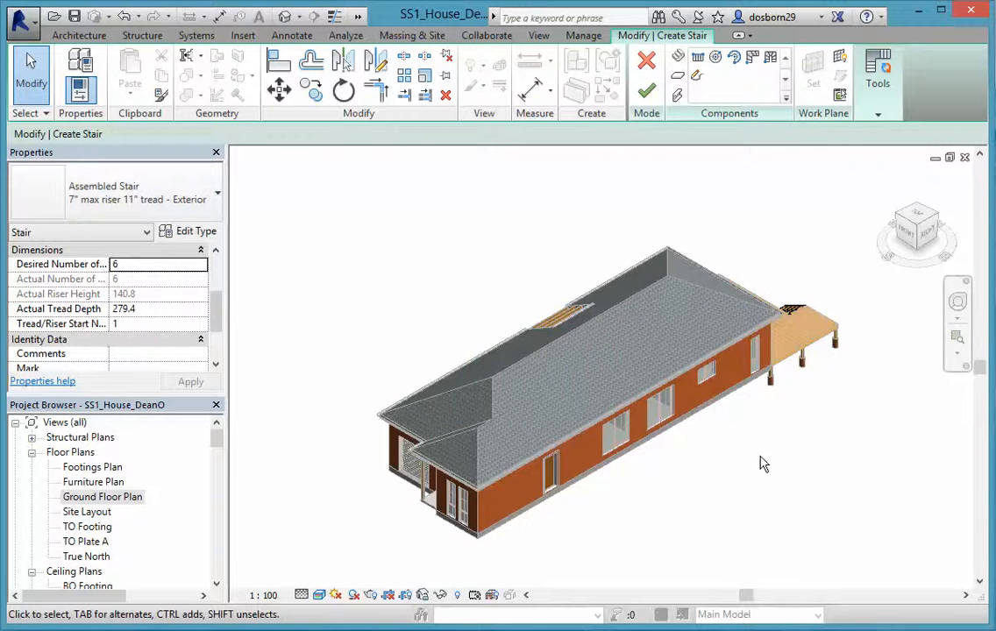
shift+middle_drag(772, 453, 596, 469)
scroll(547, 467, up, 5)
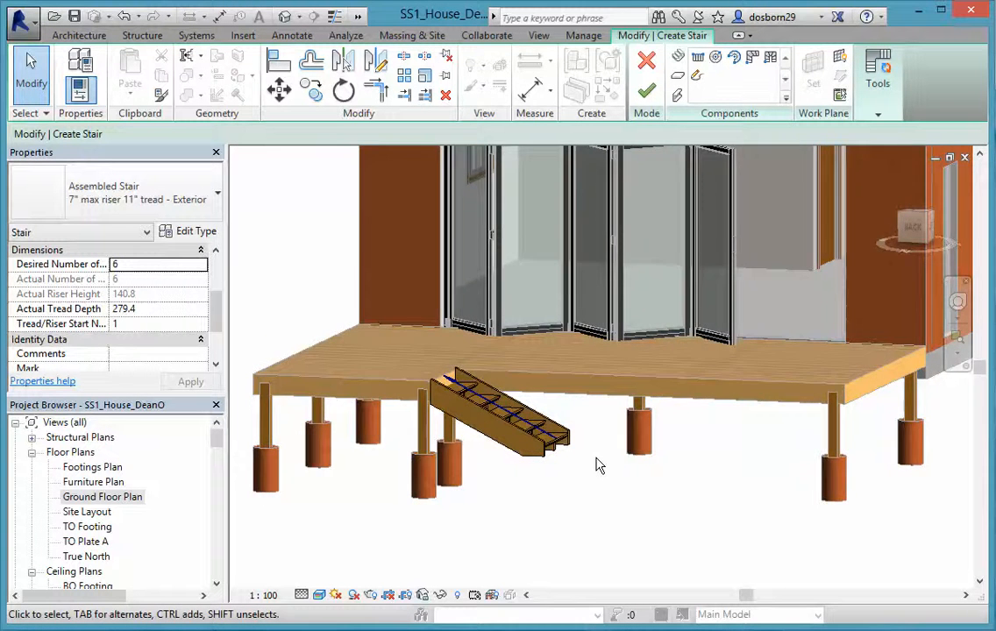
scroll(596, 464, down, 1)
middle_drag(653, 468, 564, 462)
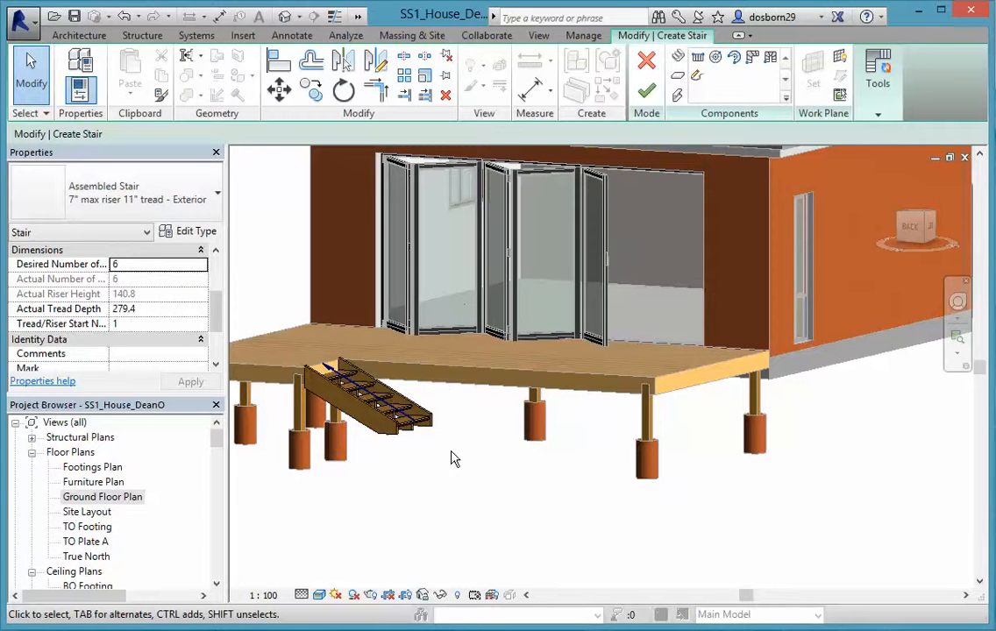
click(645, 95)
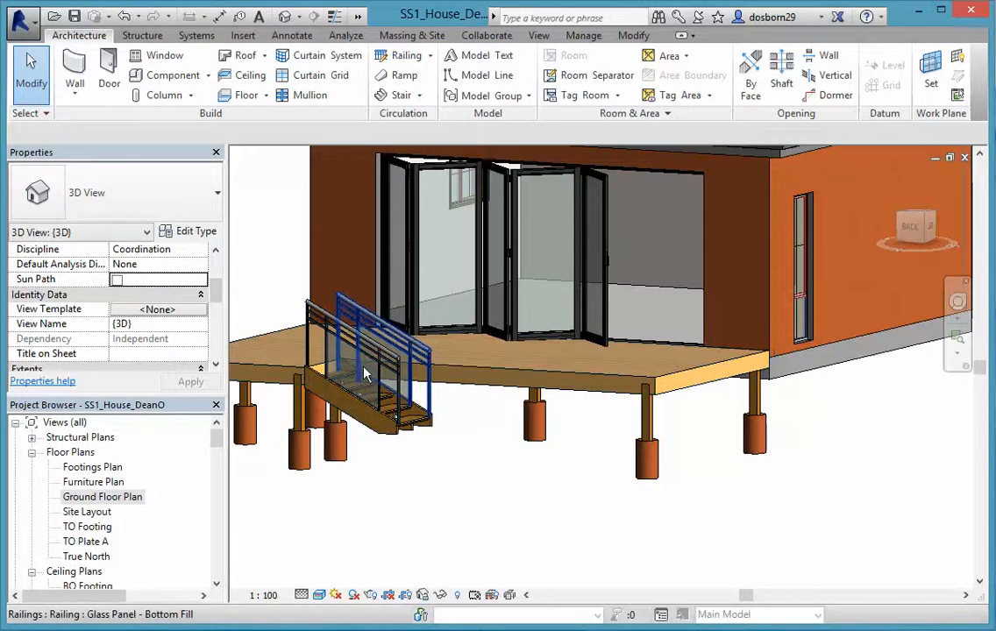
- Open the Ground Floor Plan view and inspect the properties of the railing on the stair's outer side
double_click(111, 498)
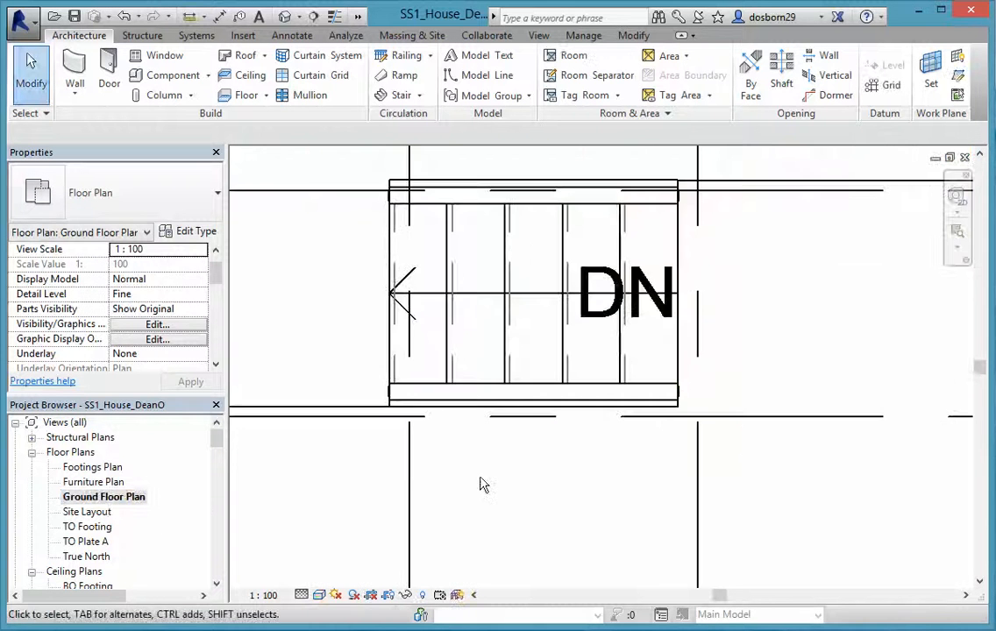
scroll(480, 484, down, 2)
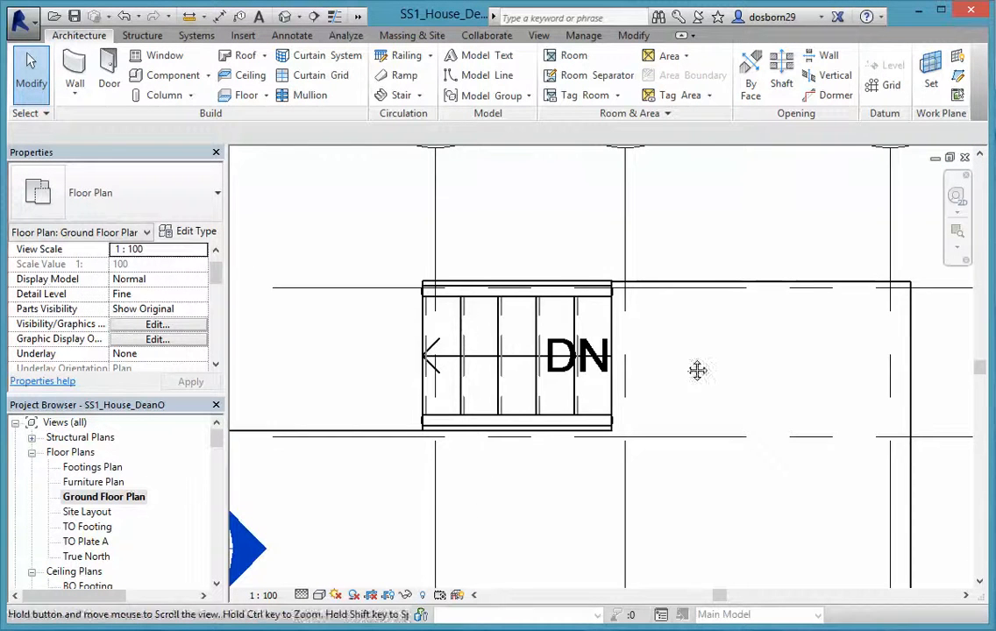
middle_drag(697, 371, 619, 368)
scroll(511, 290, up, 2)
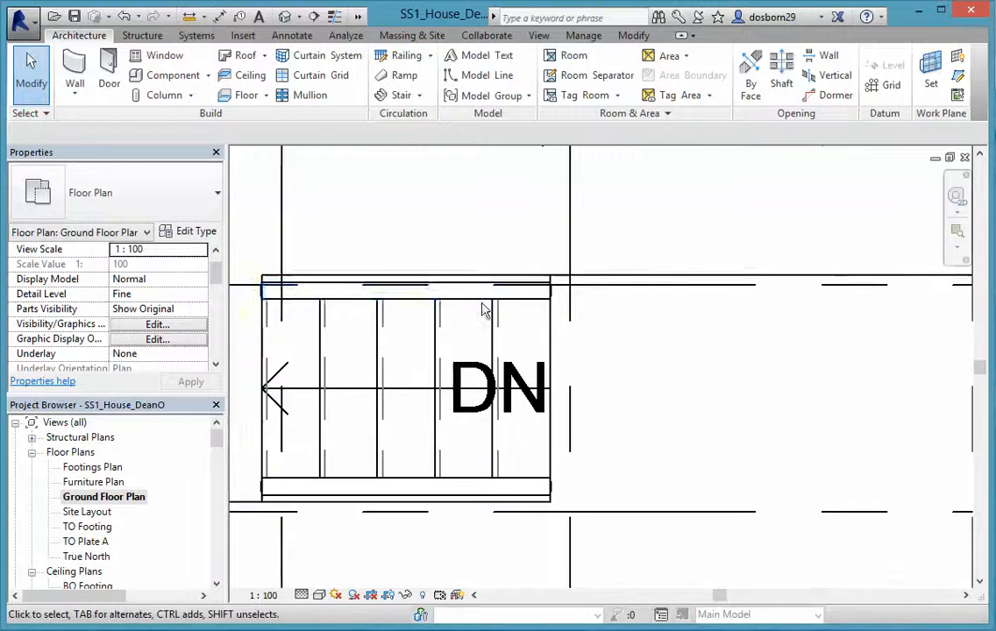
scroll(489, 298, up, 2)
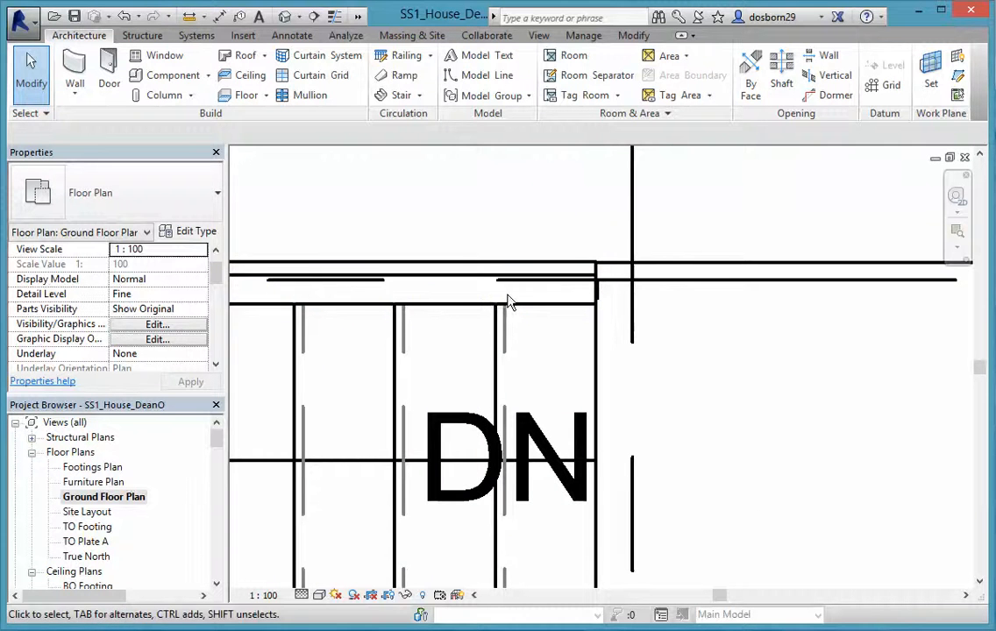
click(506, 308)
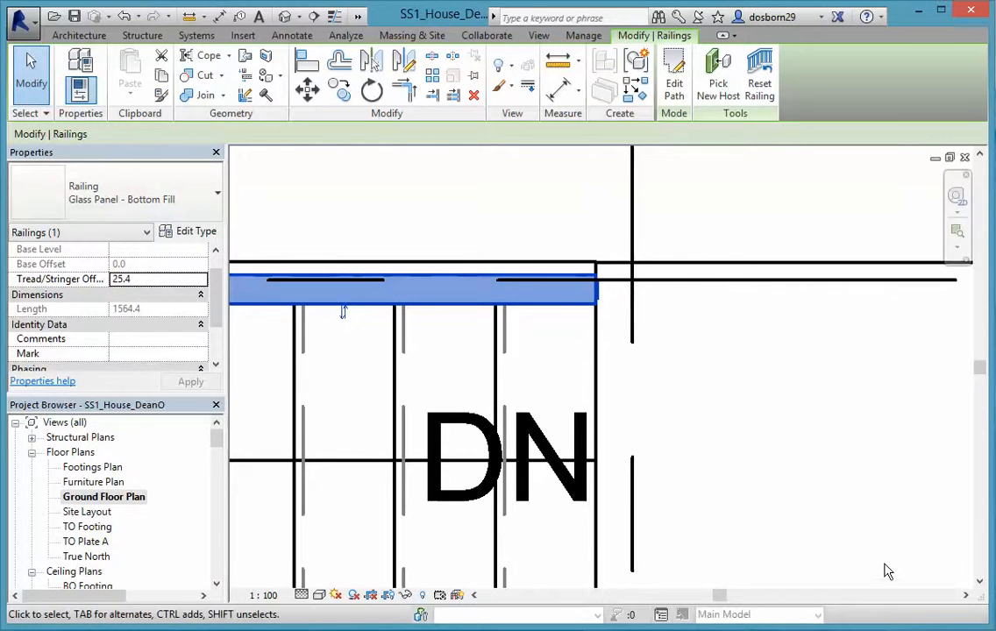
key(Escape)
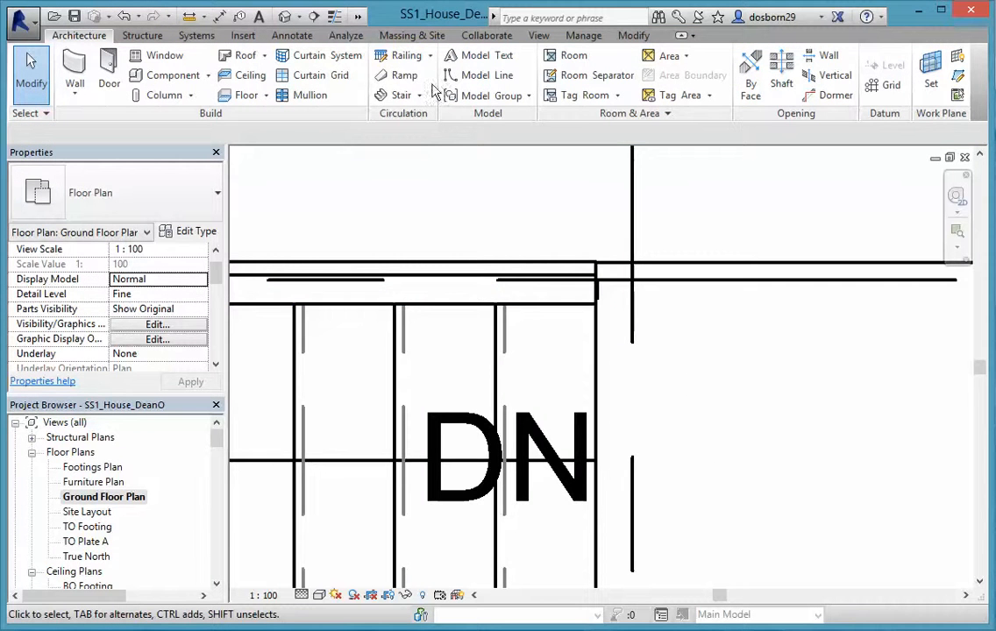
- Begin a Glass Panel - Bottom Fill railing path at the upper end of the stair's outer railing
click(409, 56)
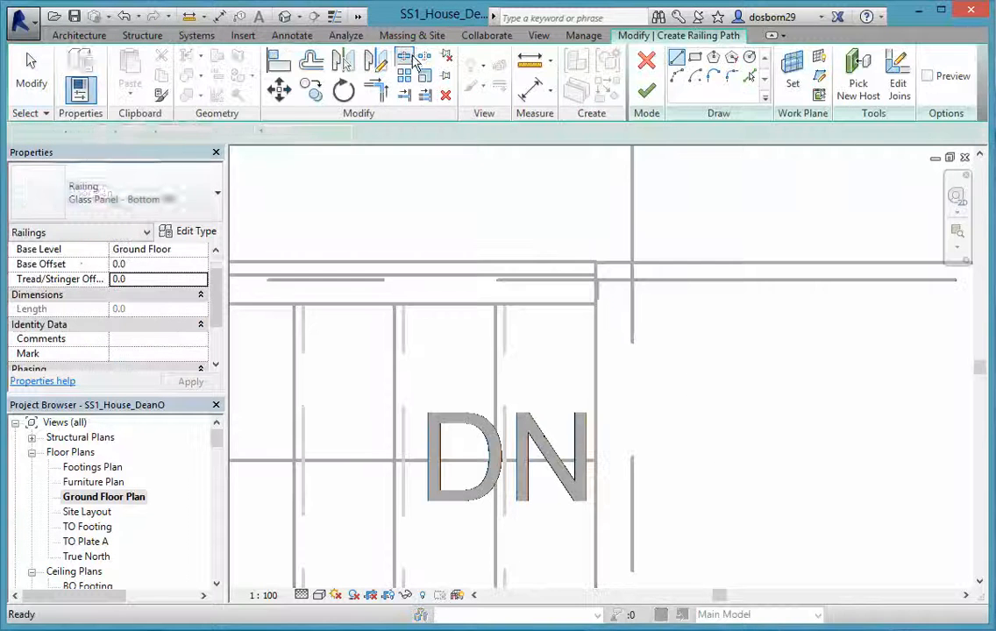
click(217, 197)
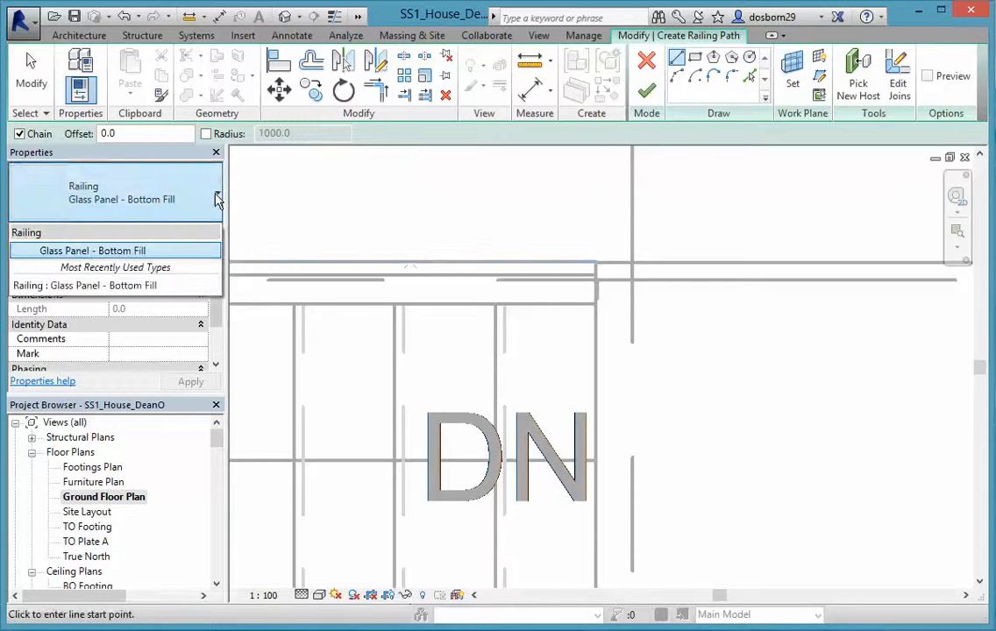
click(94, 252)
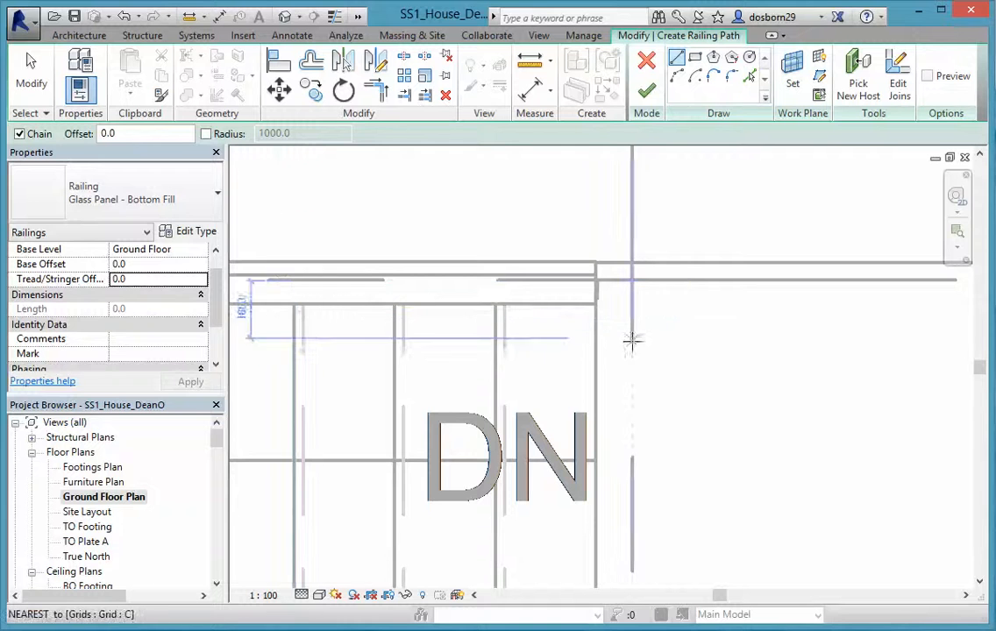
scroll(631, 320, up, 3)
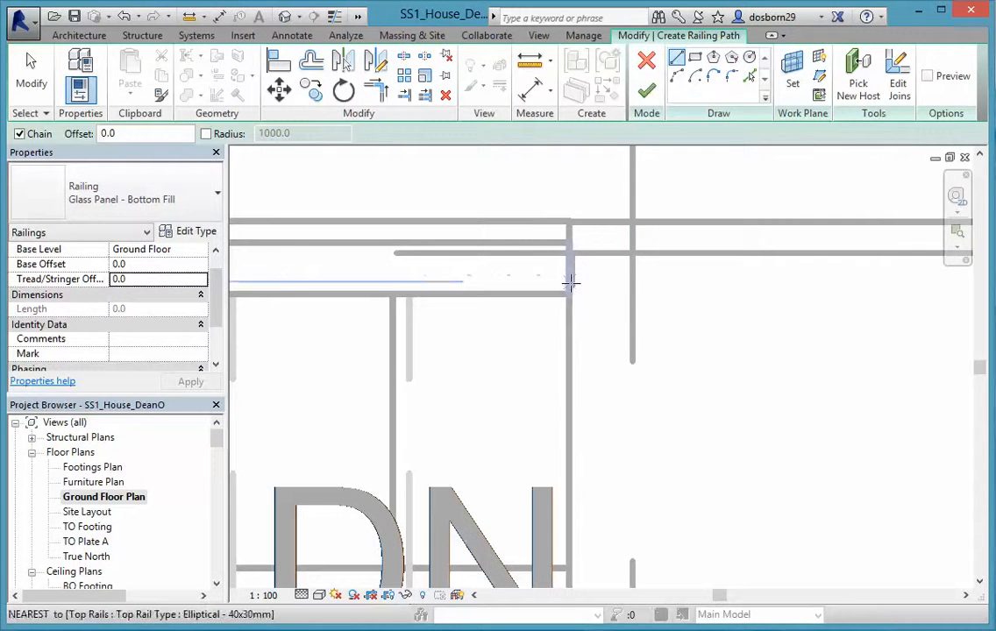
scroll(570, 265, up, 2)
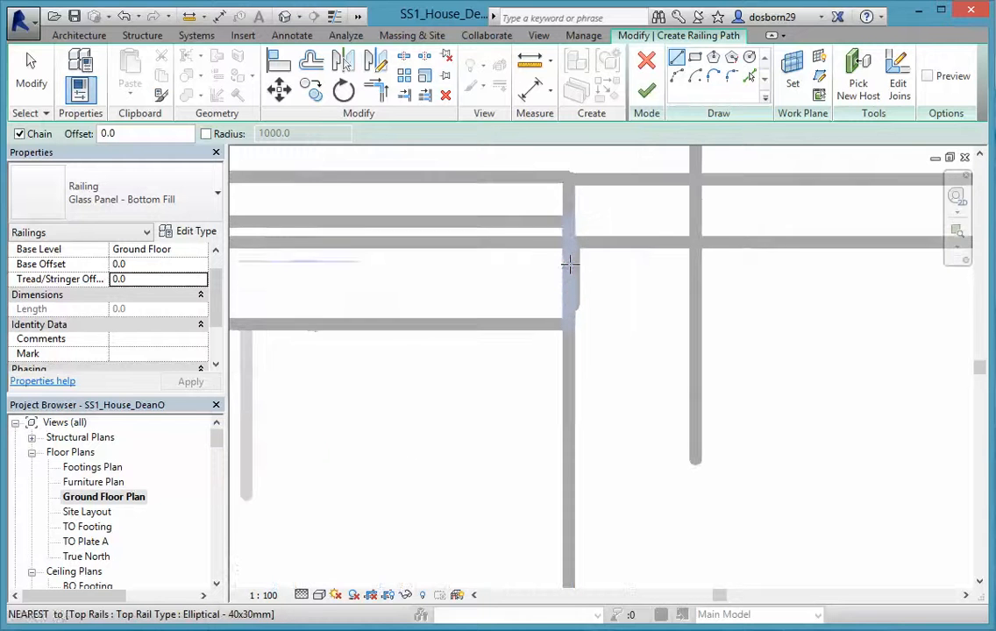
click(570, 273)
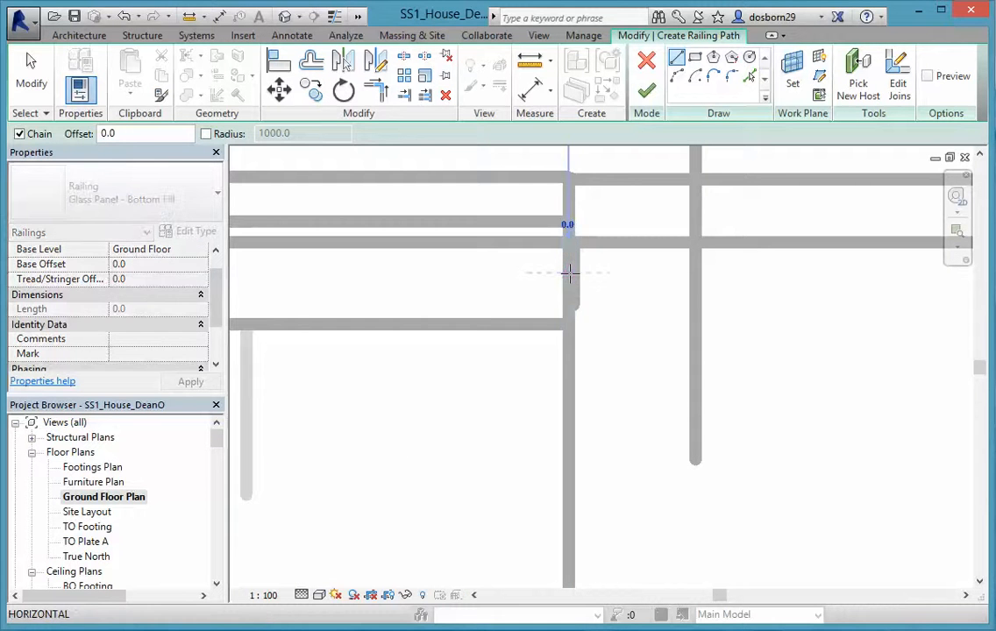
- Draw the first railing path segment about 2060 mm straight along the deck's outer edge to grid line D
scroll(736, 306, down, 2)
scroll(730, 288, down, 5)
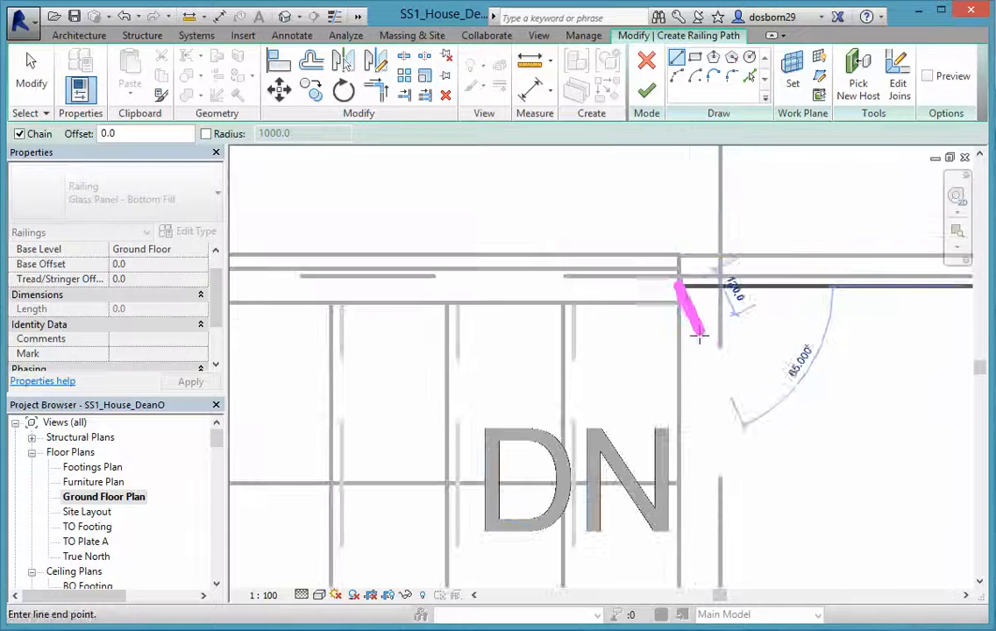
middle_drag(790, 351, 491, 248)
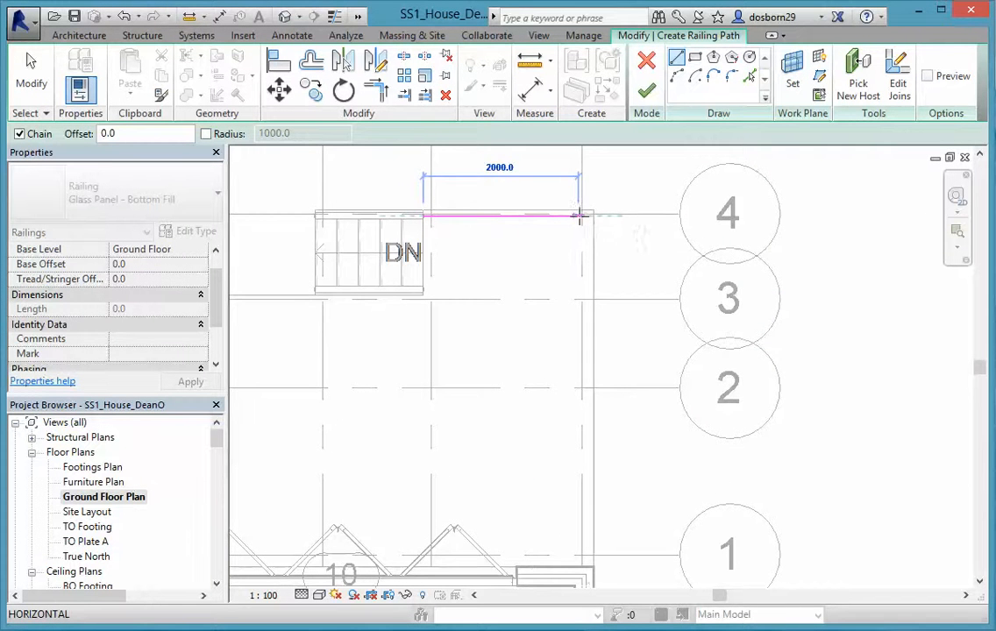
scroll(578, 215, down, 3)
scroll(577, 216, up, 2)
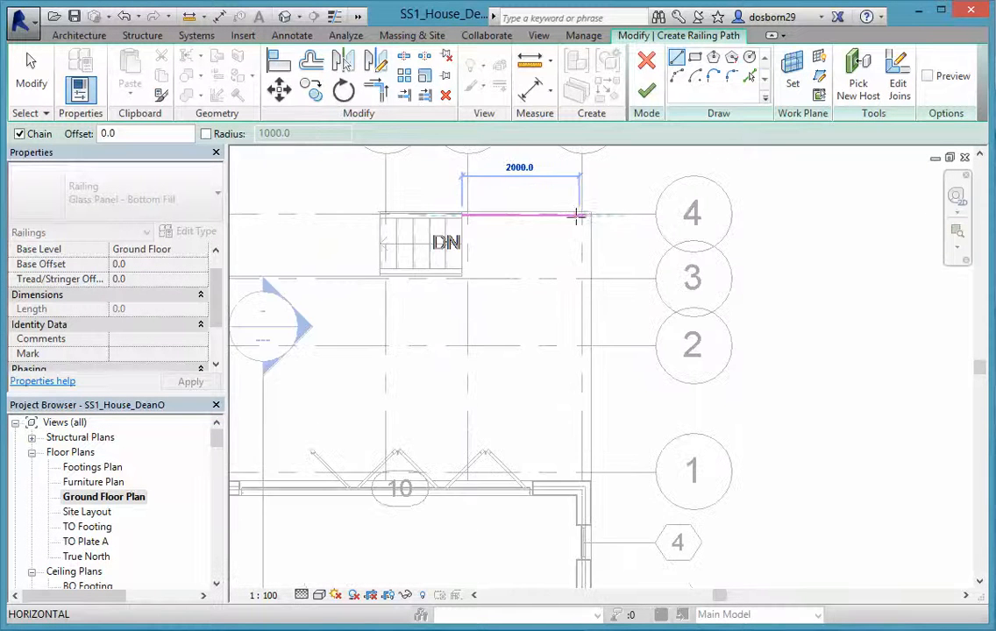
scroll(579, 215, up, 4)
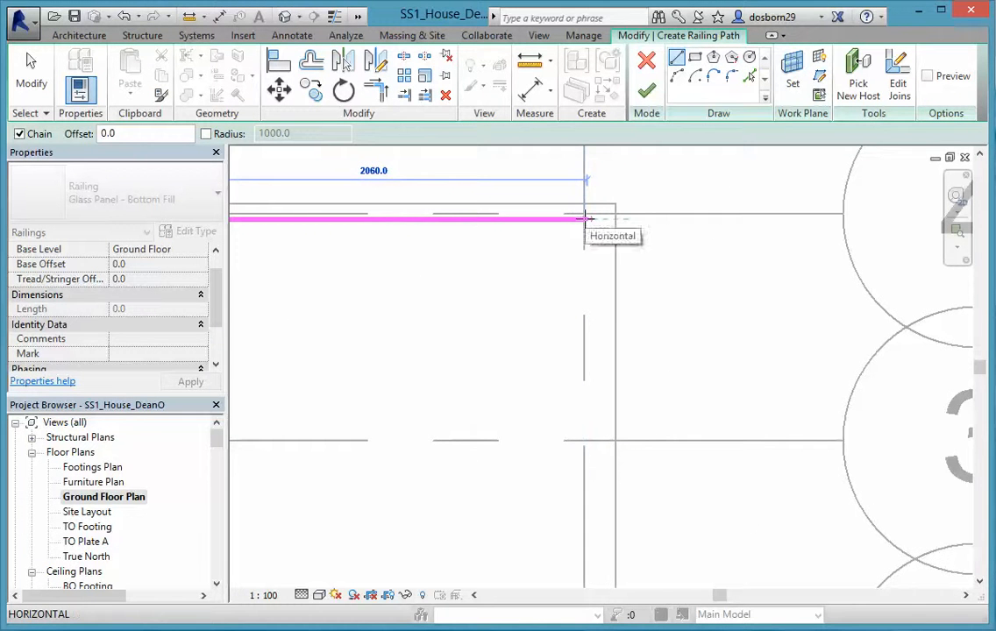
click(587, 218)
- Continue the railing path along grid line D to the outer face of the house wall and finish the railing
scroll(605, 422, up, 2)
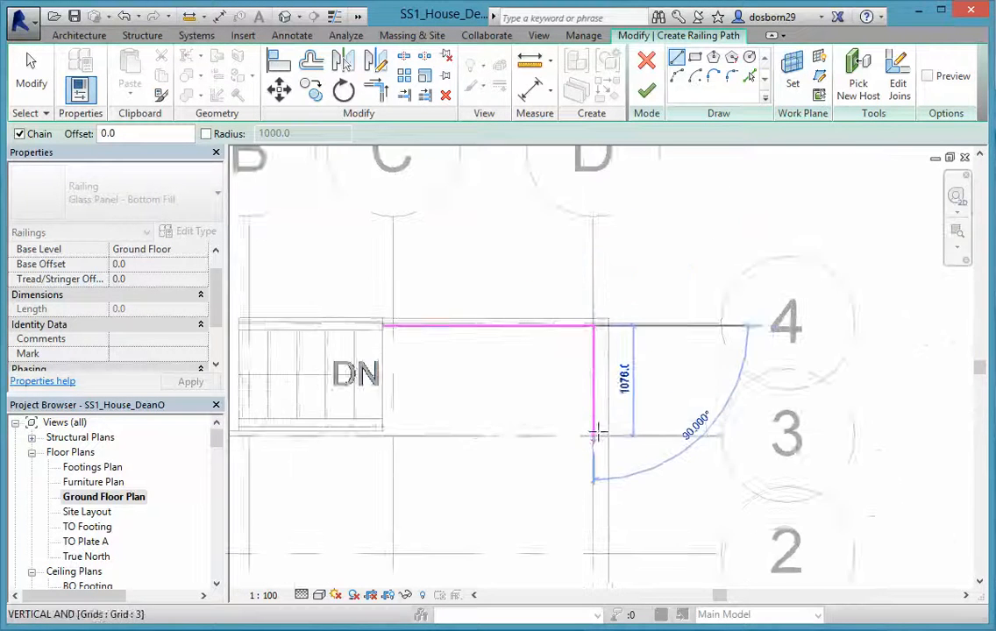
scroll(594, 433, down, 3)
middle_drag(600, 444, 627, 200)
scroll(611, 369, up, 2)
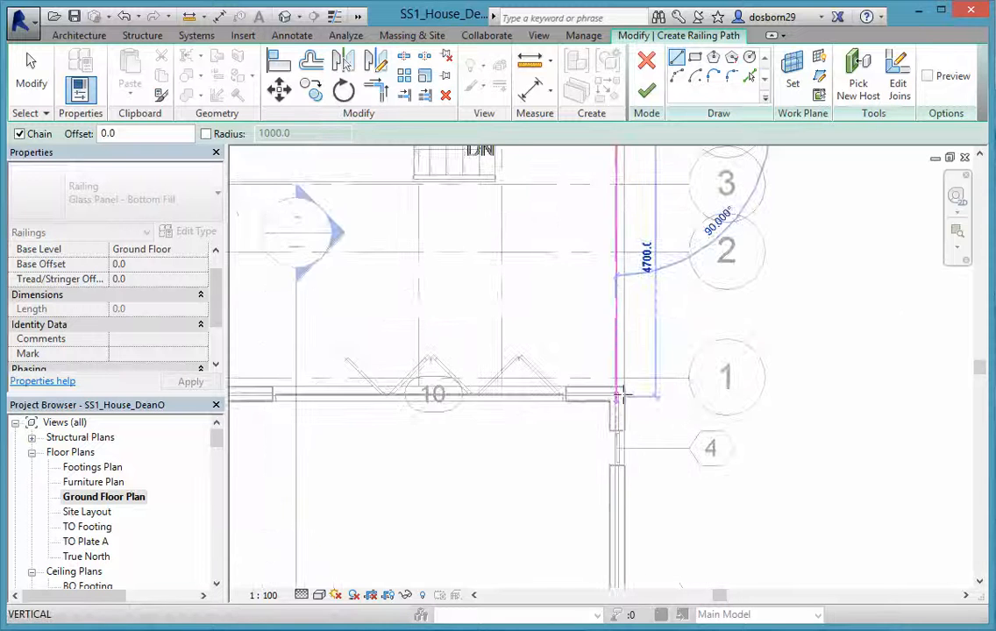
scroll(621, 396, up, 3)
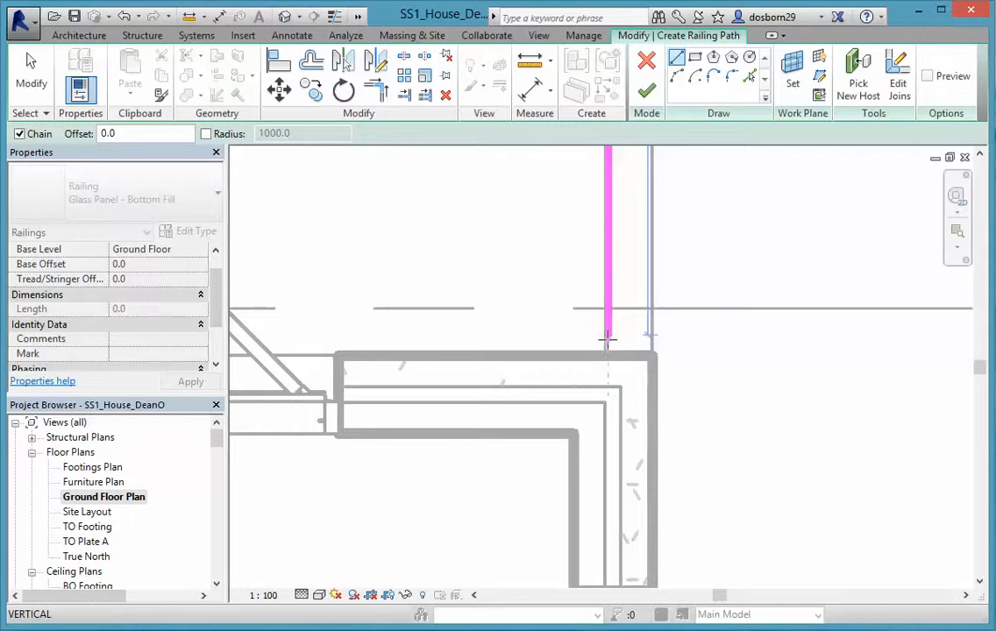
click(608, 351)
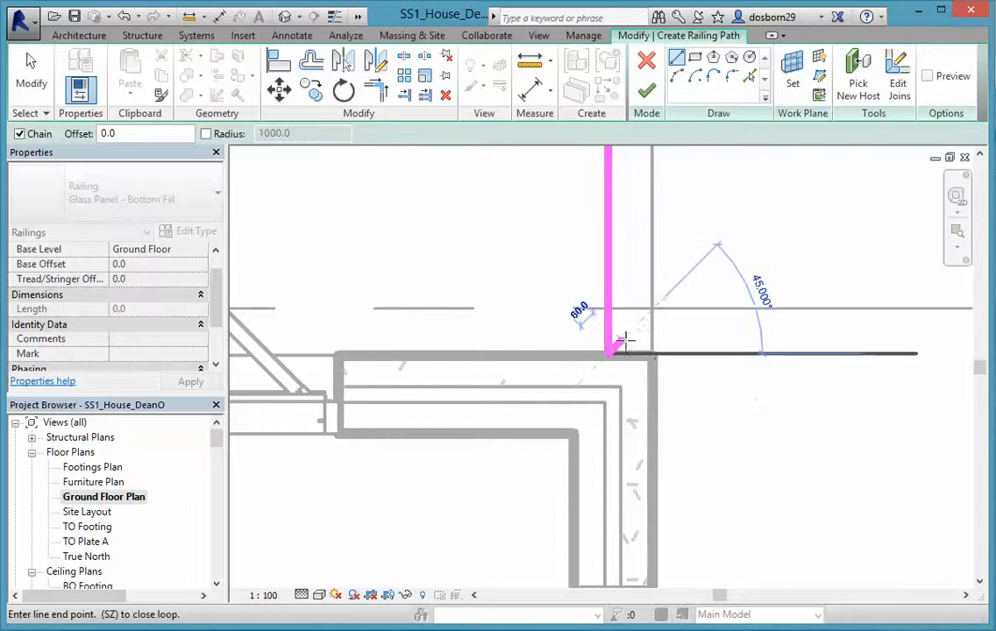
key(Escape)
key(Escape)
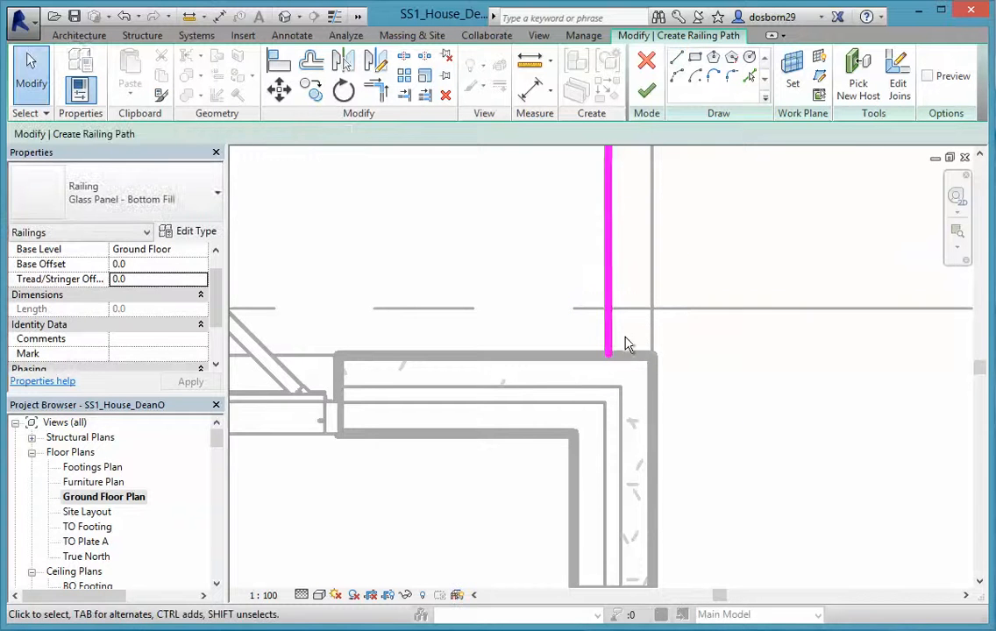
click(645, 91)
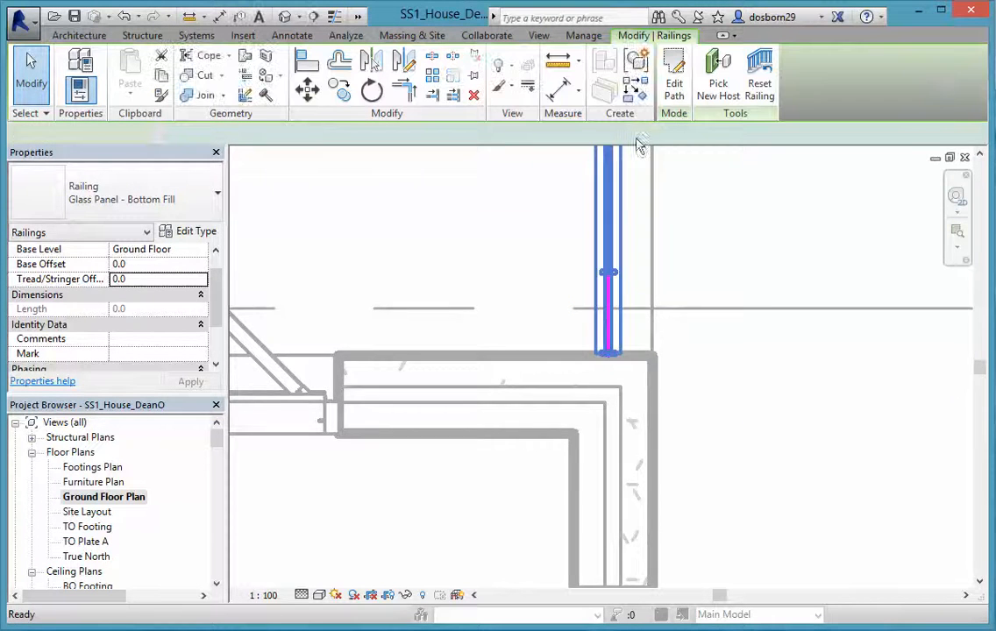
- Reopen the deck railing's path with join editing, enable its preview, and finish the sketch
scroll(504, 294, down, 5)
middle_drag(456, 282, 640, 498)
middle_drag(609, 364, 620, 536)
scroll(576, 456, up, 1)
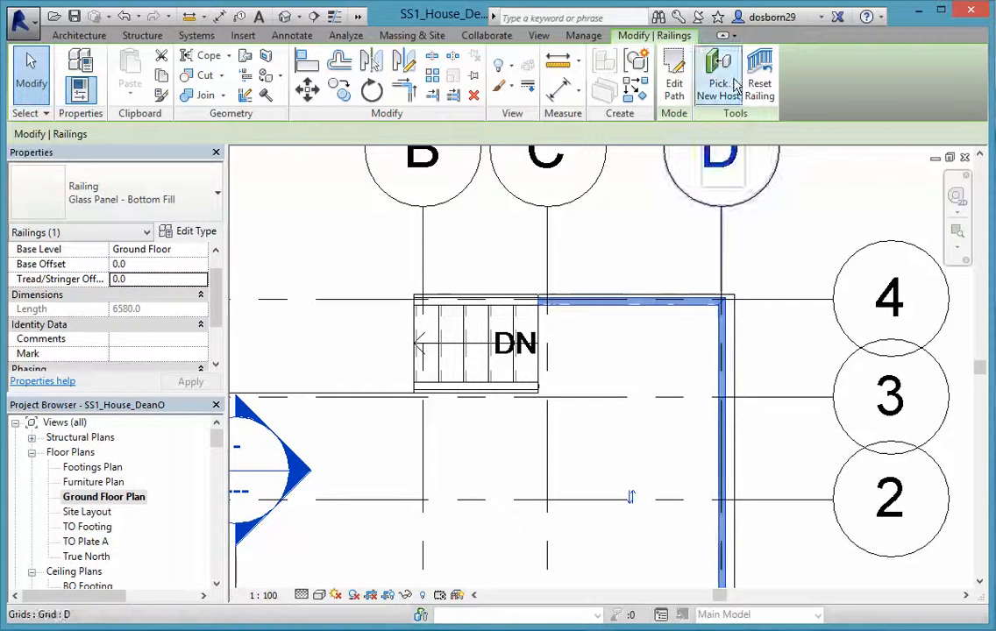
click(675, 83)
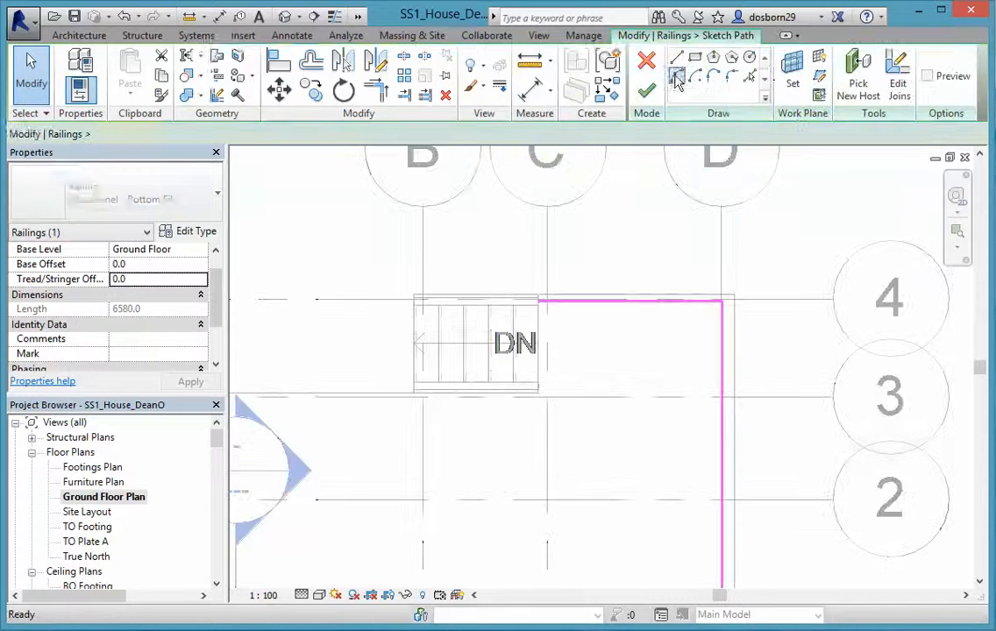
click(902, 88)
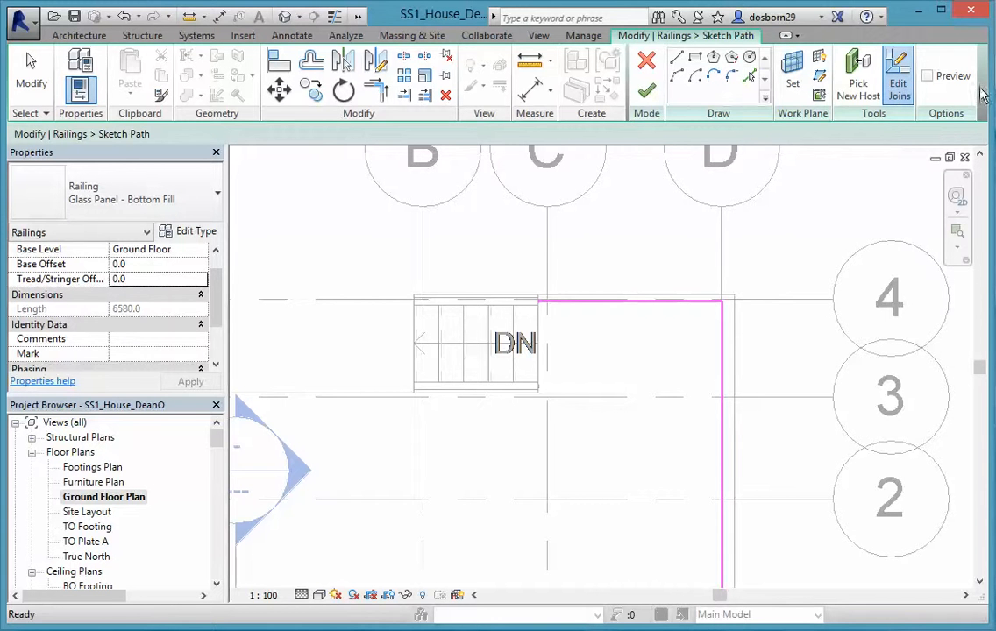
click(942, 79)
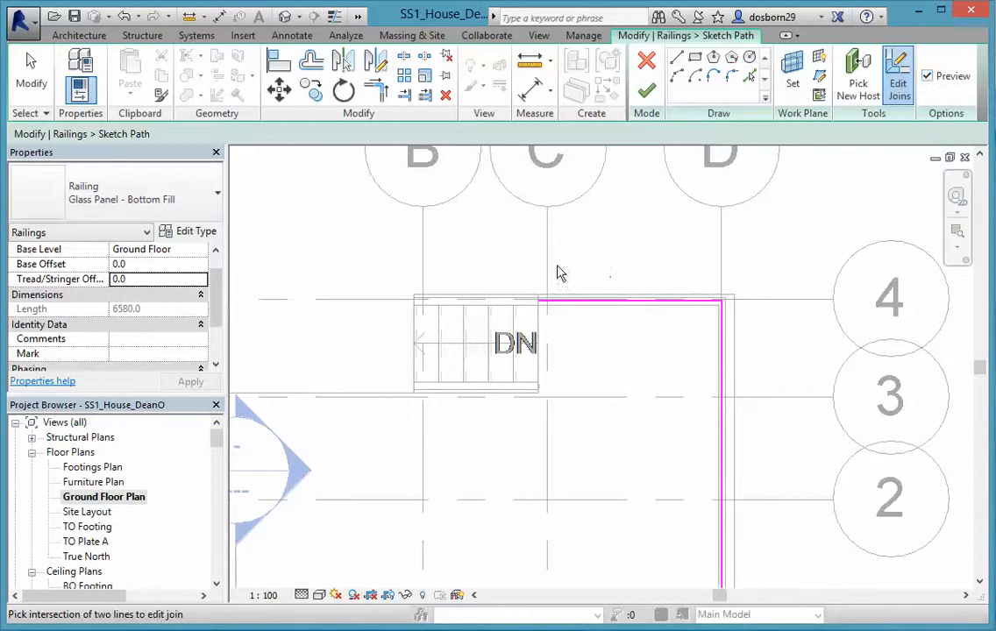
click(645, 89)
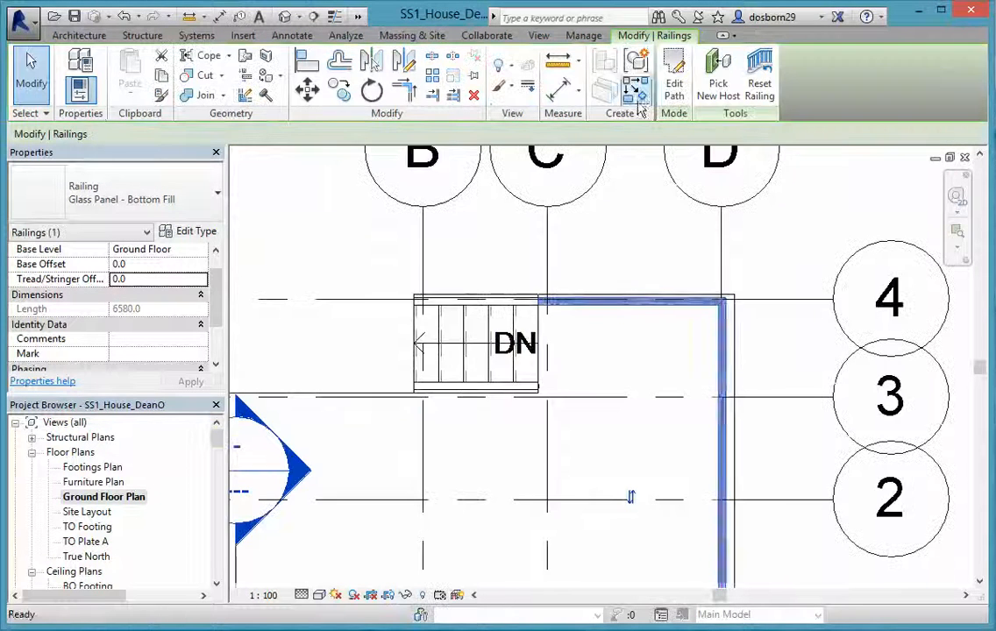
- Examine in the 3D view how the deck railing meets the stair railing and the stair meets the deck
click(283, 18)
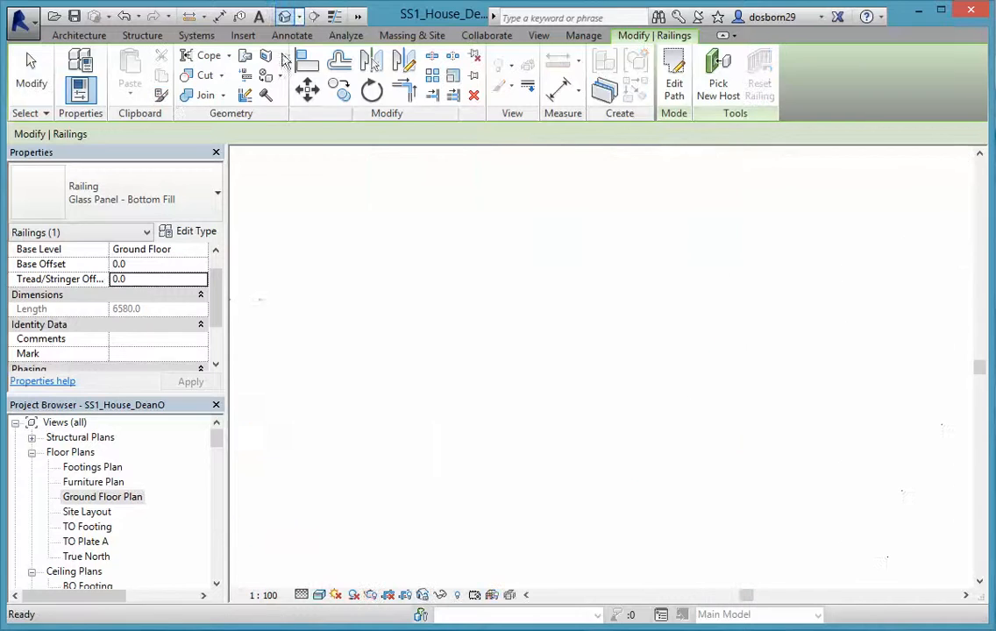
scroll(275, 315, up, 4)
scroll(273, 312, up, 5)
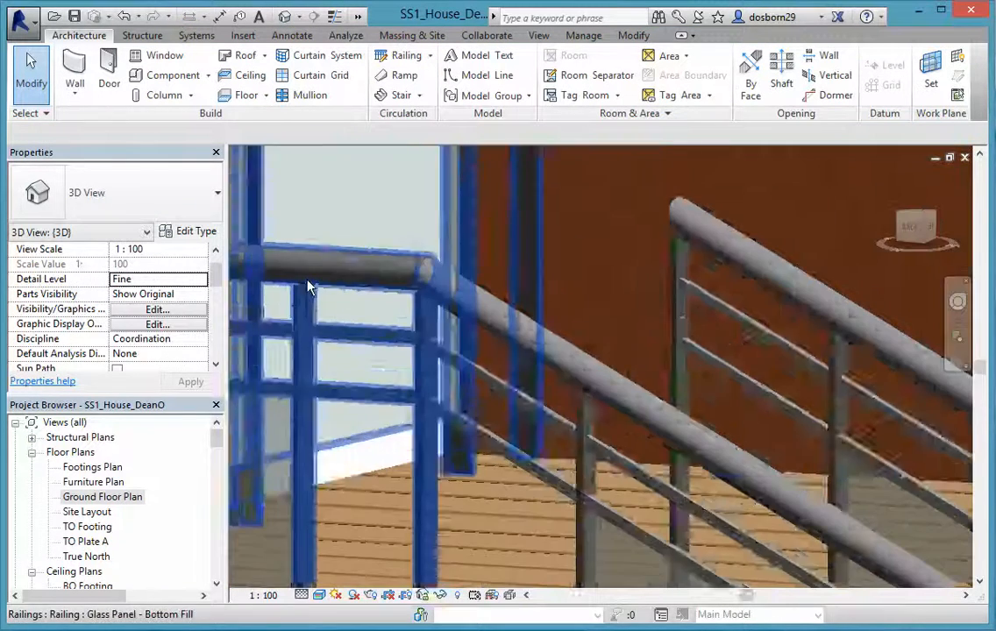
shift+middle_drag(420, 254, 383, 222)
scroll(387, 226, up, 5)
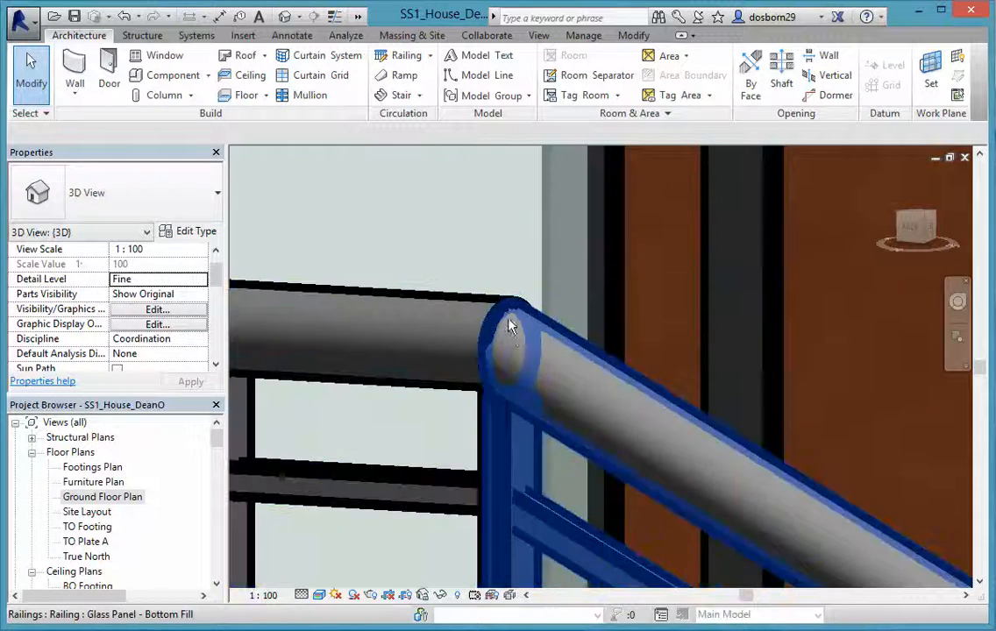
scroll(540, 407, down, 2)
middle_drag(540, 406, 534, 247)
scroll(534, 275, down, 2)
middle_drag(561, 434, 573, 368)
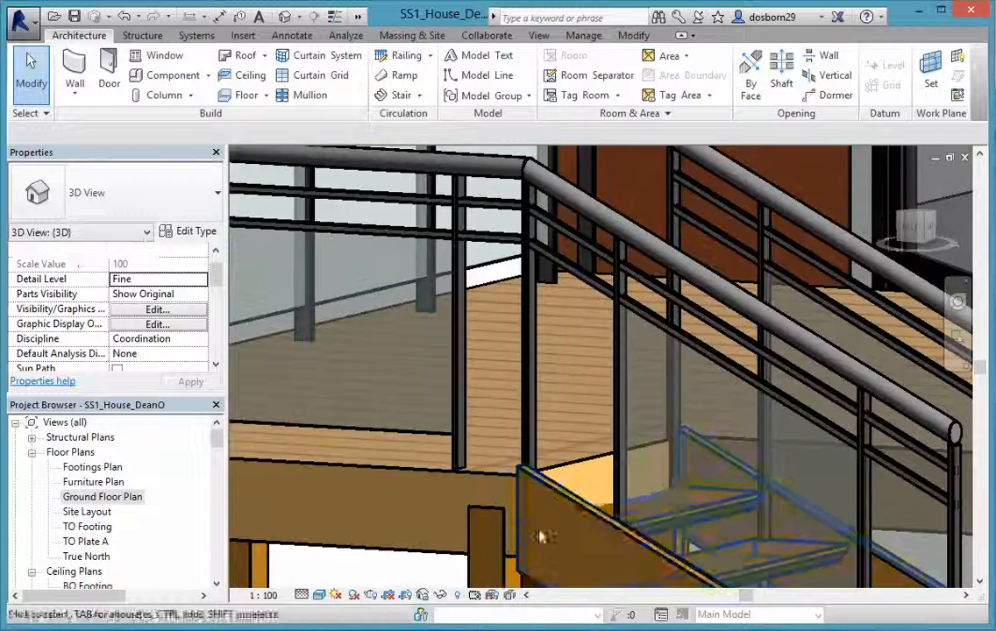
- Set the stair's top offset to 0 relative to the Ground Floor level
click(552, 495)
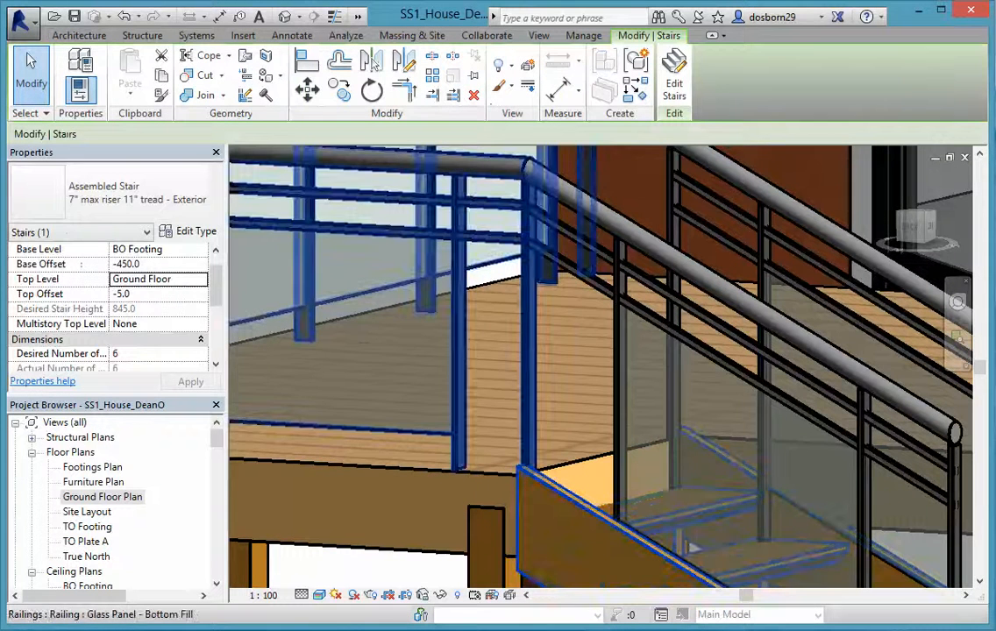
click(116, 295)
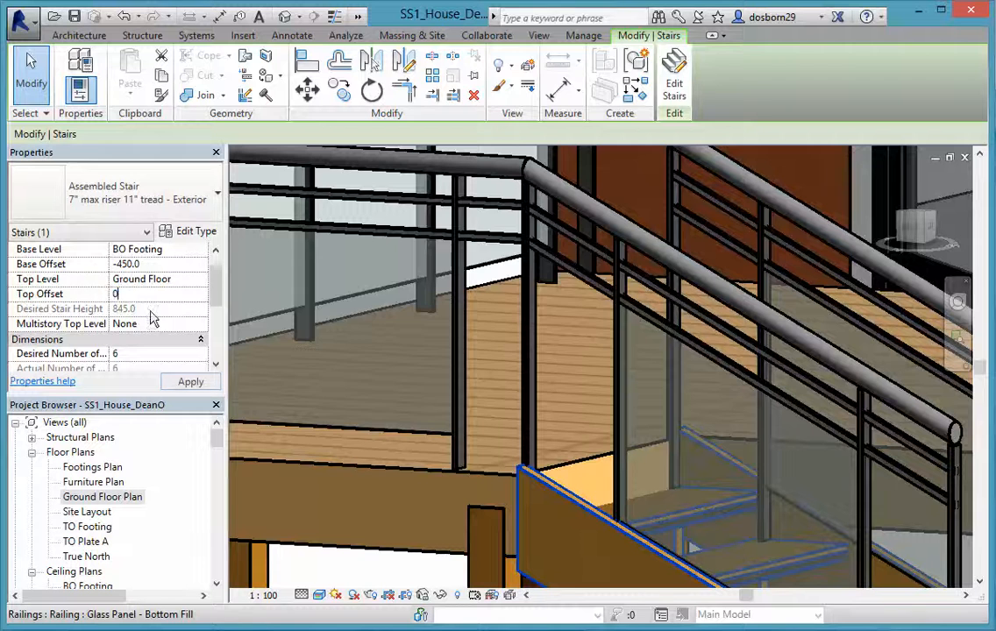
text(0)
key(Return)
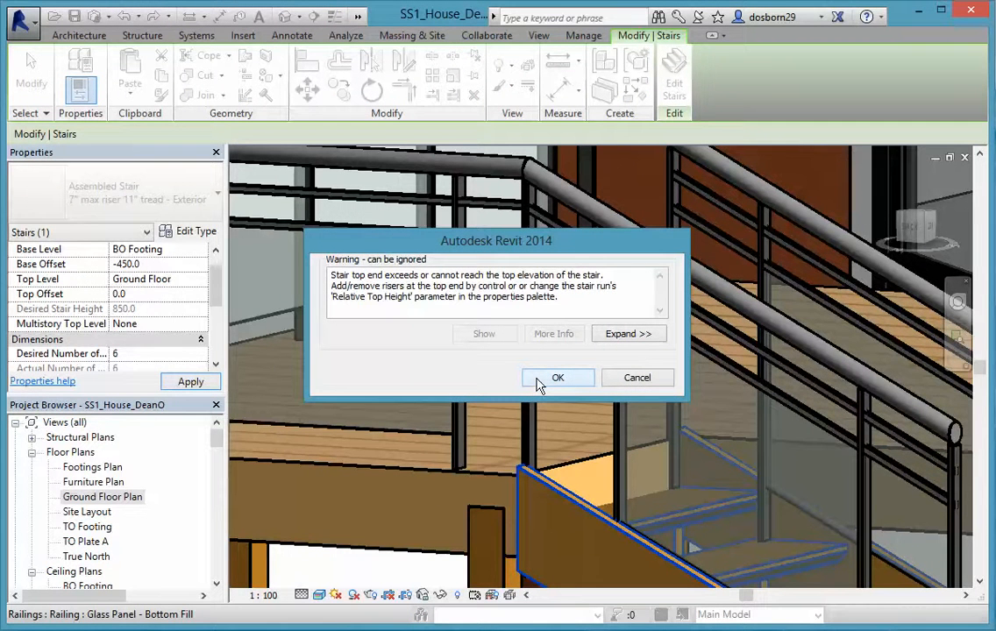
click(557, 378)
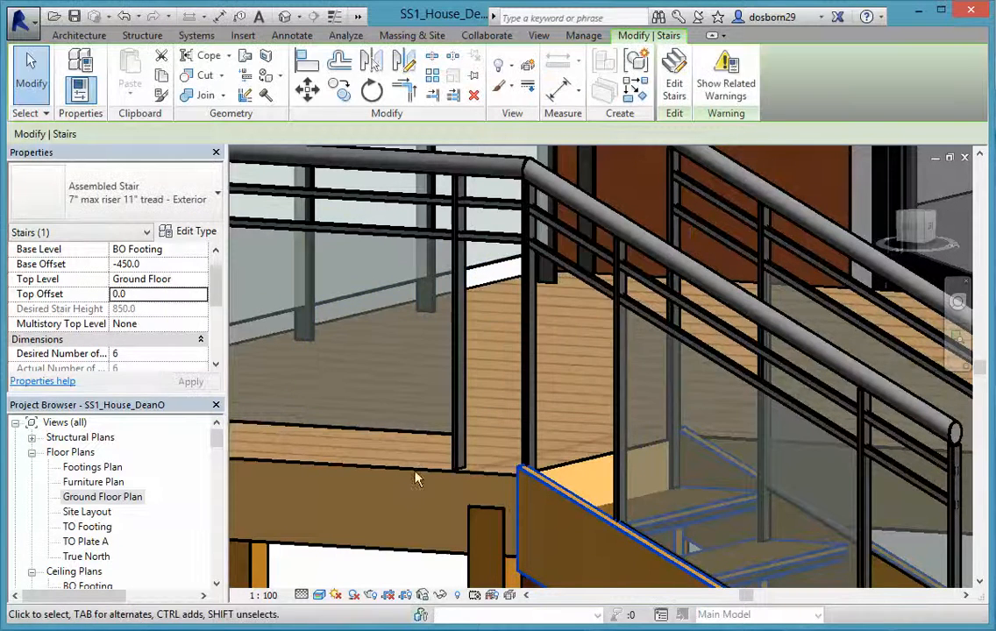
- Reopen the outer stair railing's path at the deck junction with join editing, finish the sketch, and deselect the railing
scroll(522, 211, up, 4)
scroll(521, 210, up, 2)
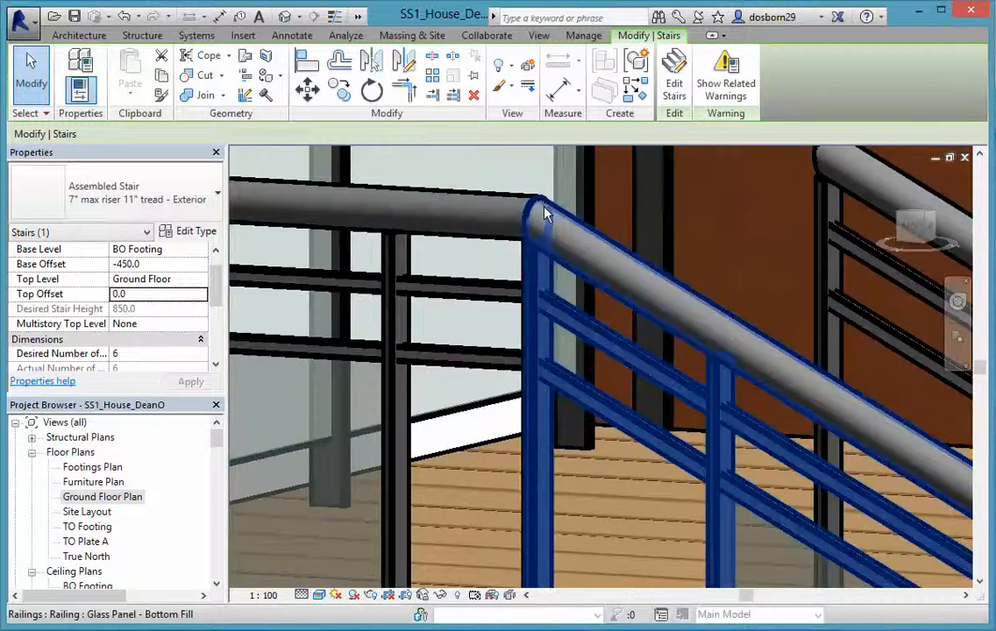
scroll(491, 219, up, 2)
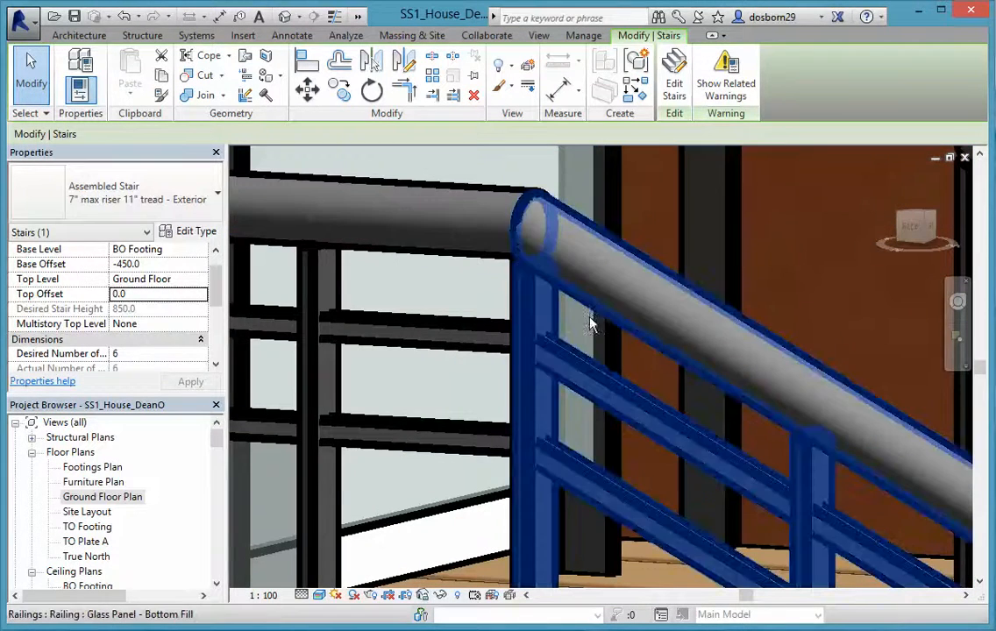
click(600, 313)
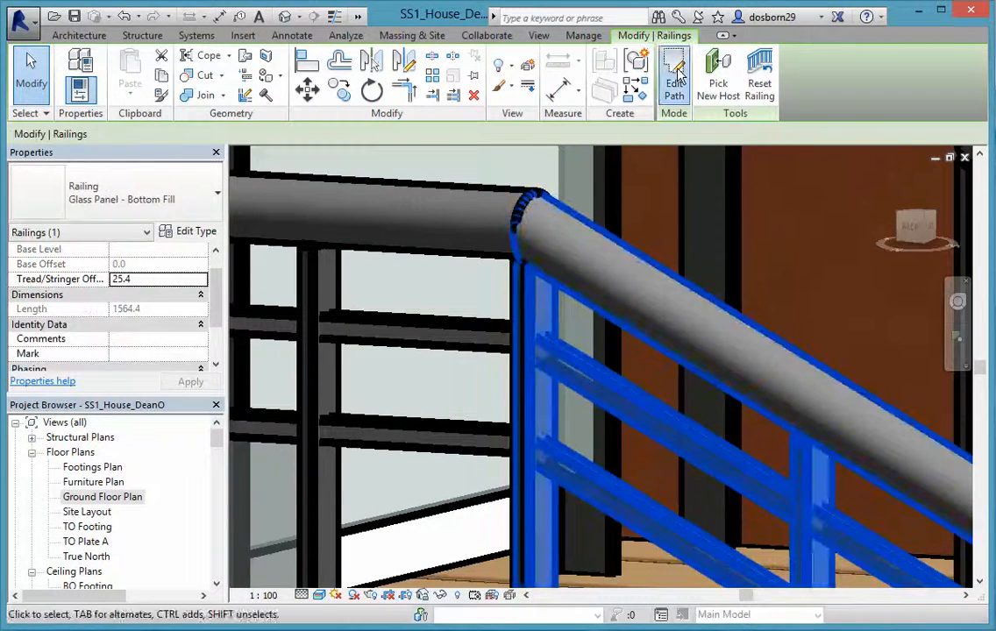
click(598, 77)
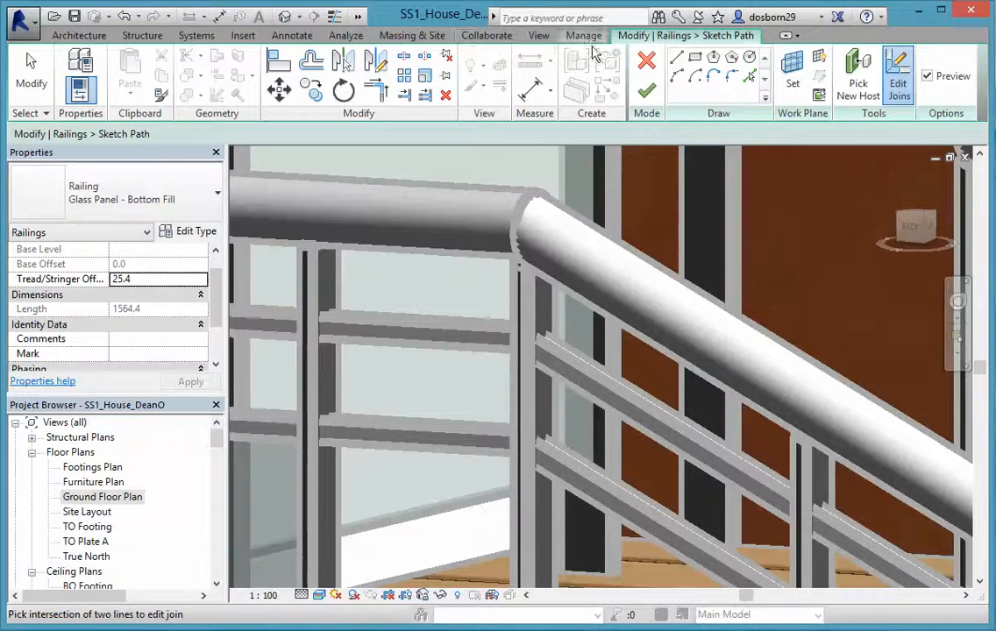
click(648, 93)
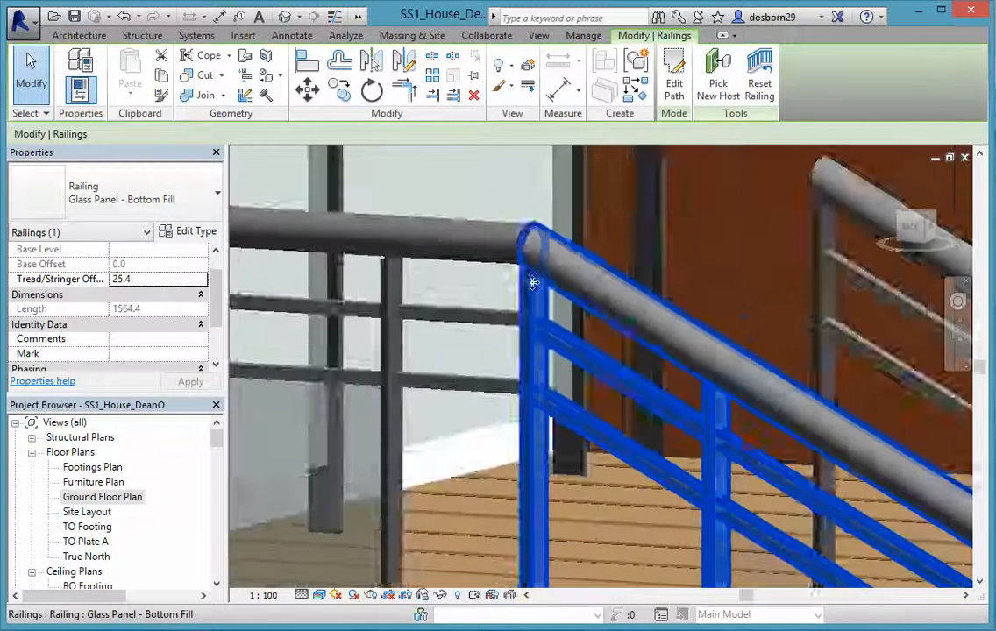
click(468, 181)
scroll(708, 275, down, 5)
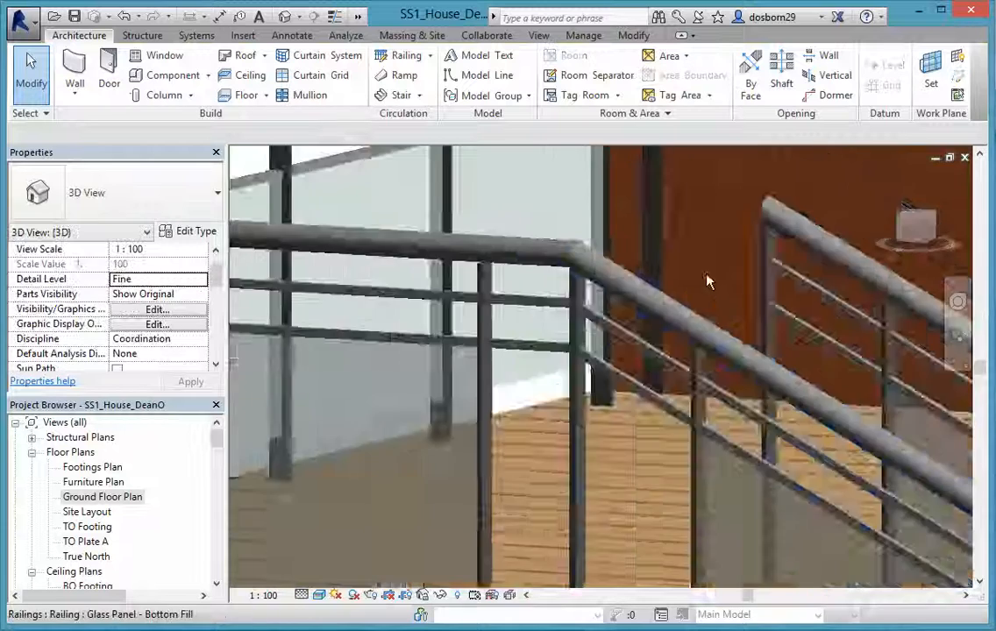
scroll(721, 280, down, 3)
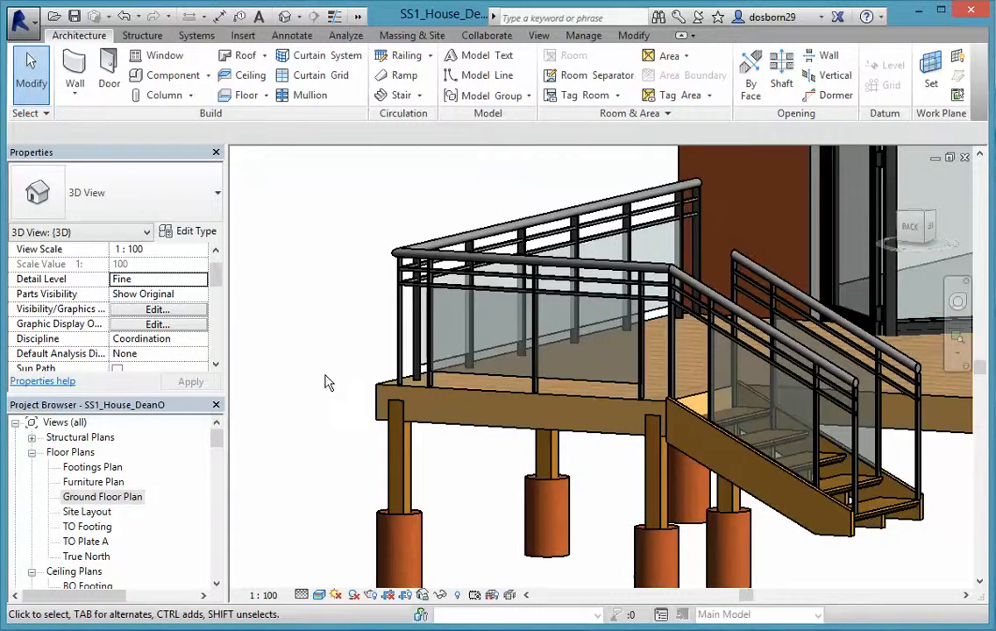
- In the Ground Floor Plan, start a railing at the midpoint of the stair's inner top rail and draw an L-shaped return about 500 mm long past grid line 3
click(112, 498)
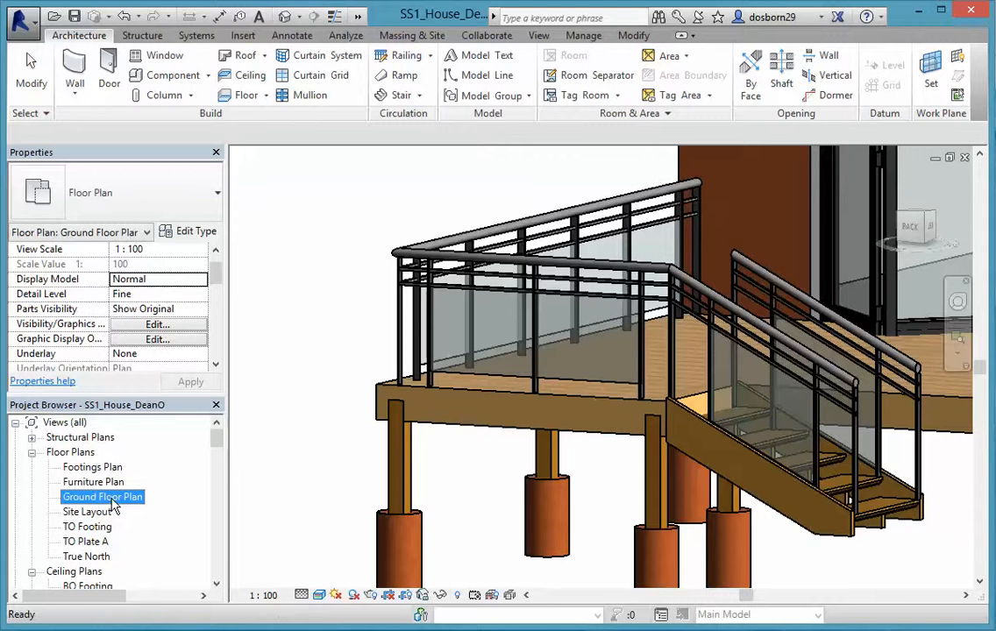
double_click(111, 503)
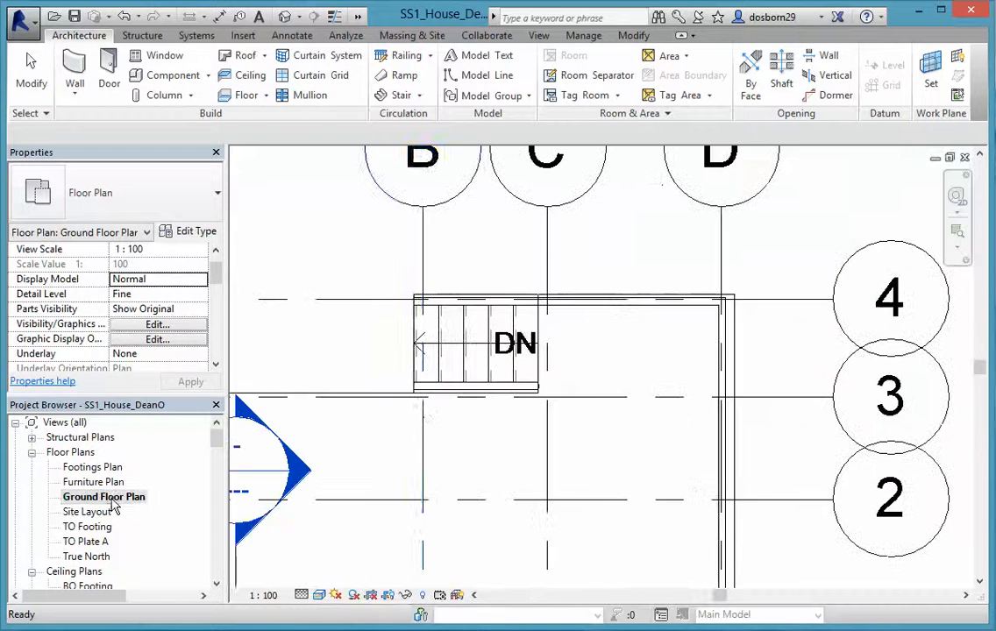
scroll(561, 415, up, 3)
scroll(561, 415, up, 2)
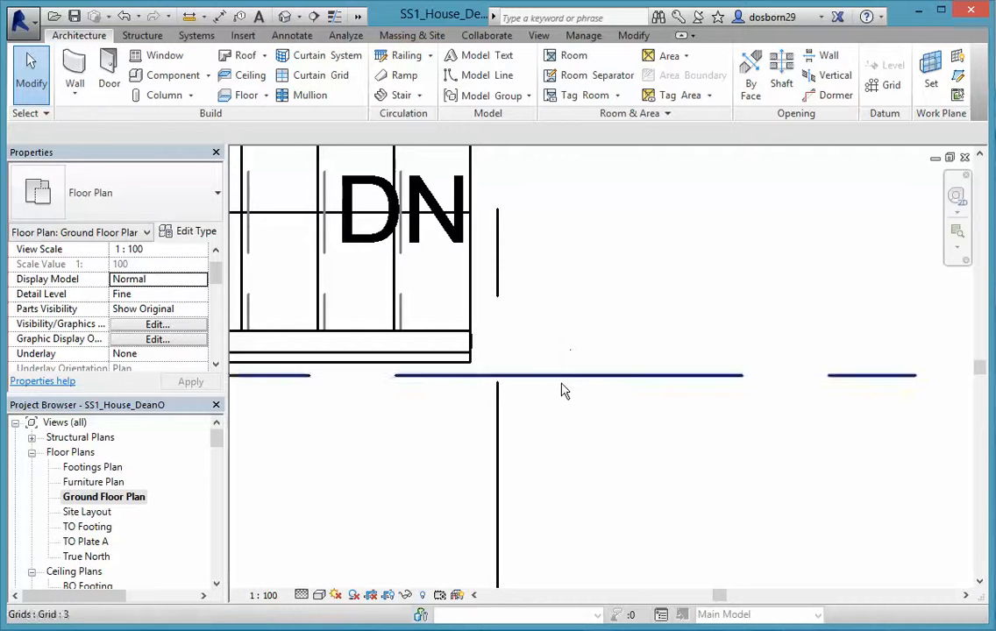
scroll(273, 406, down, 1)
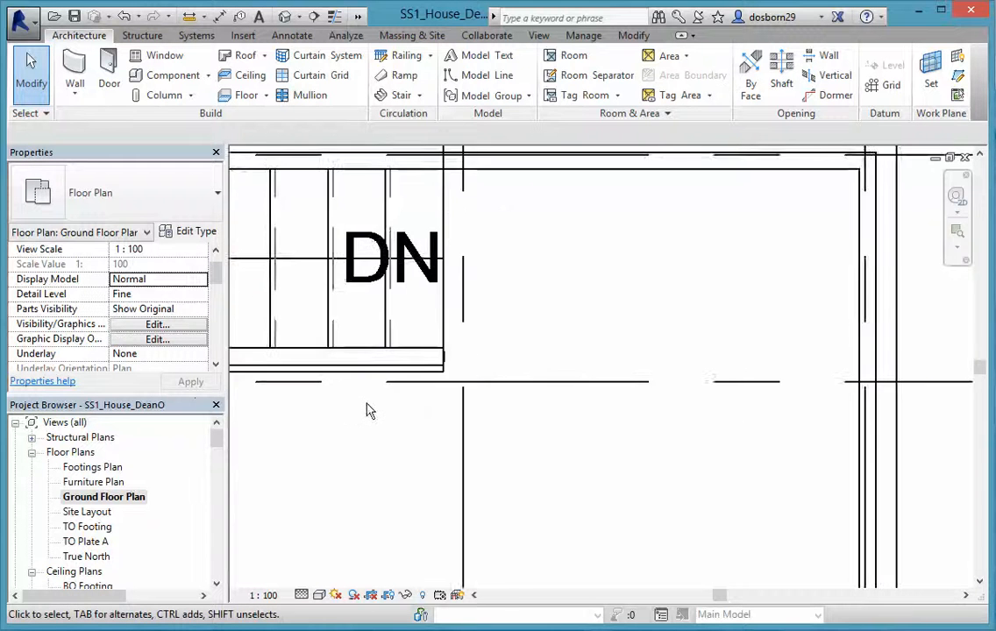
middle_drag(369, 409, 543, 359)
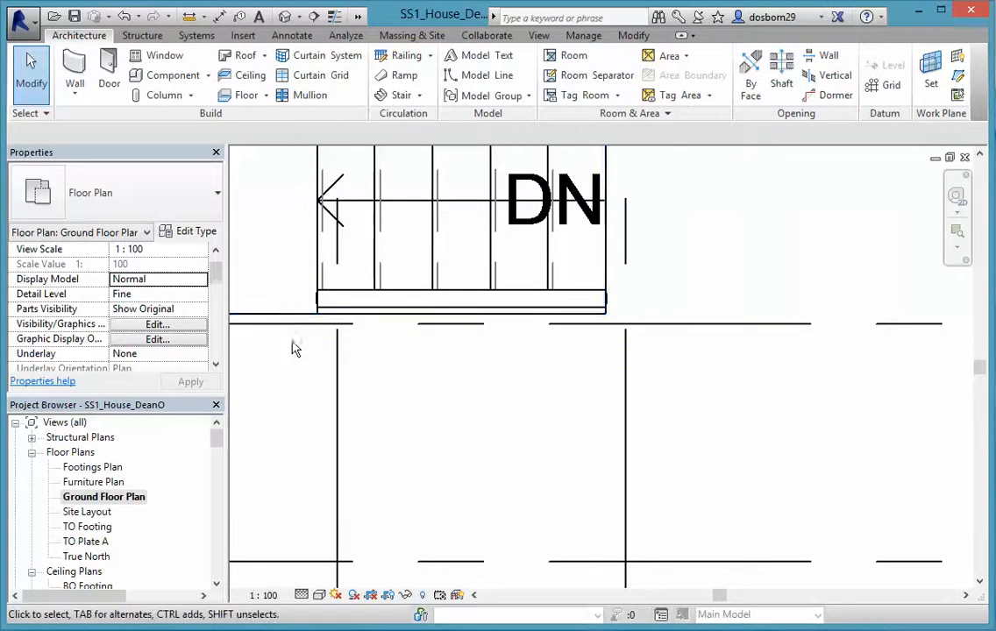
scroll(318, 360, down, 3)
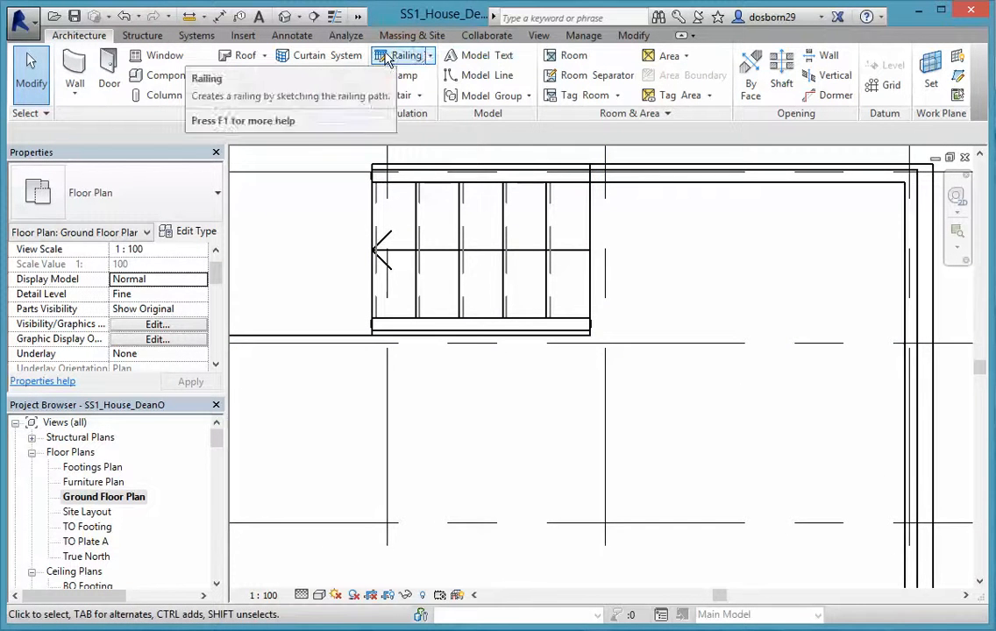
click(424, 56)
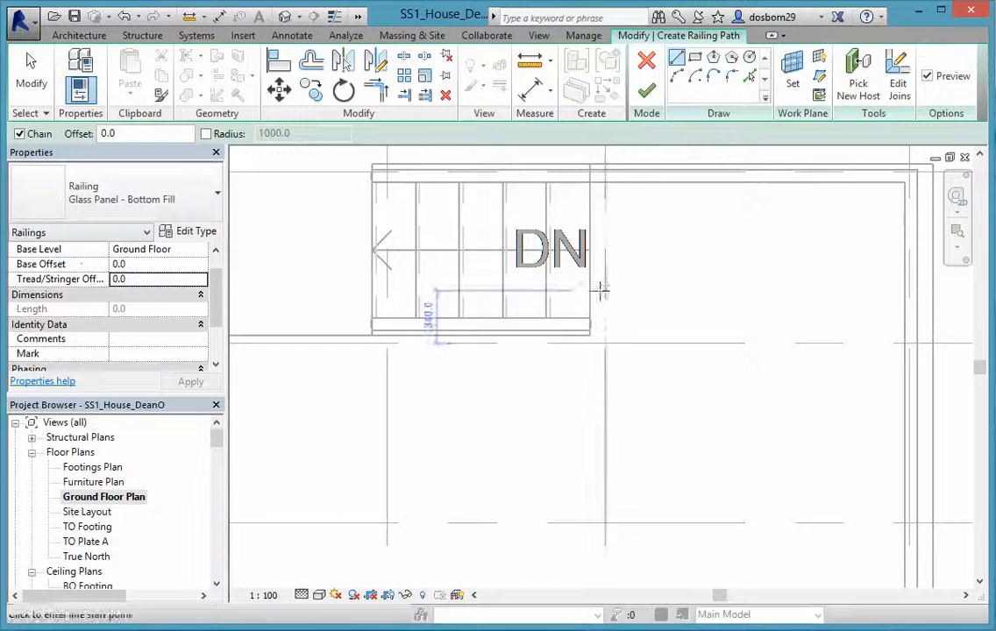
scroll(586, 316, up, 5)
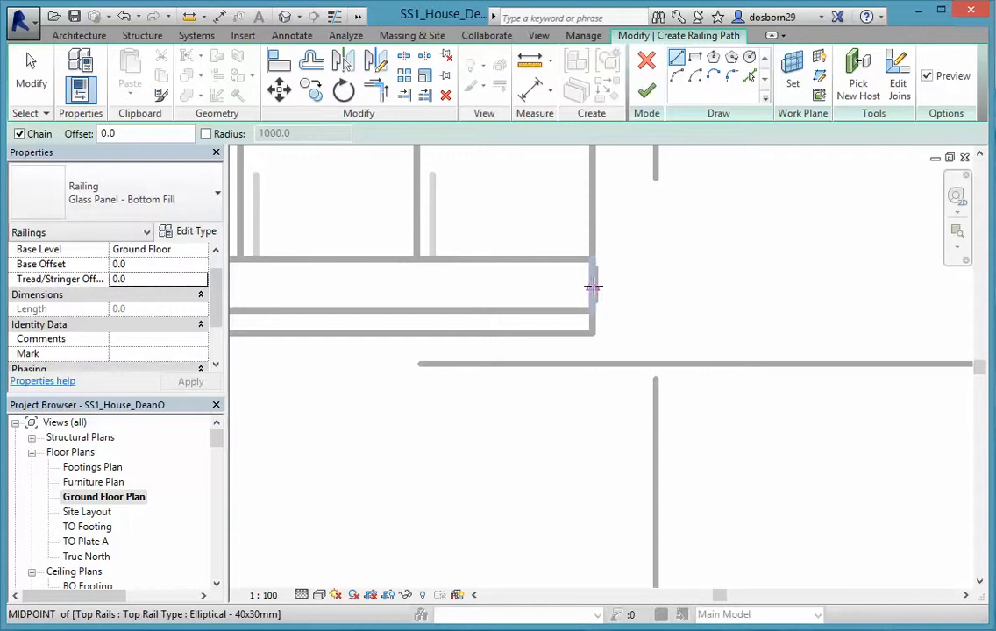
click(593, 286)
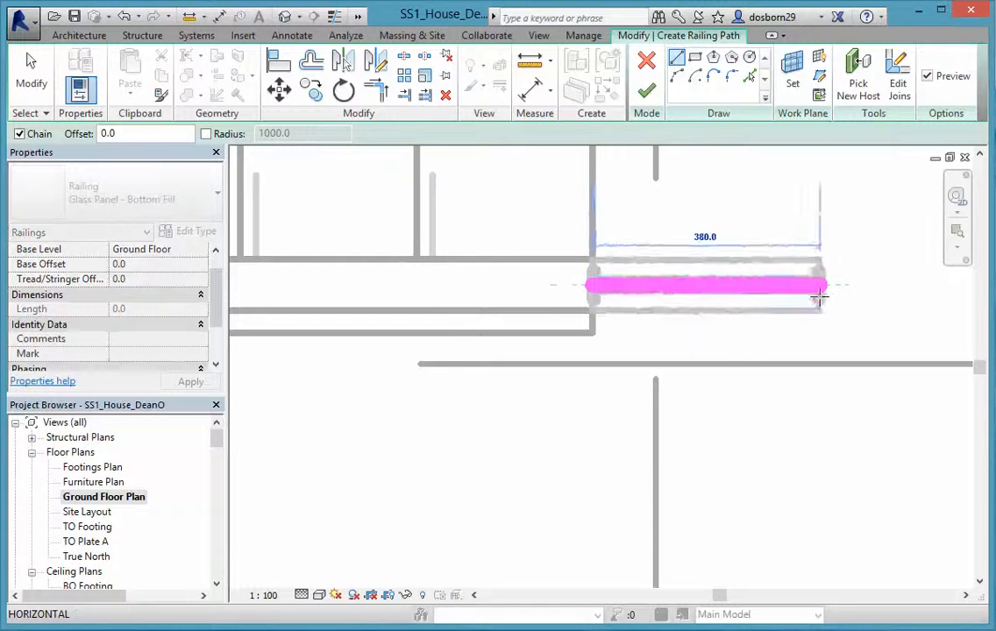
scroll(833, 294, down, 2)
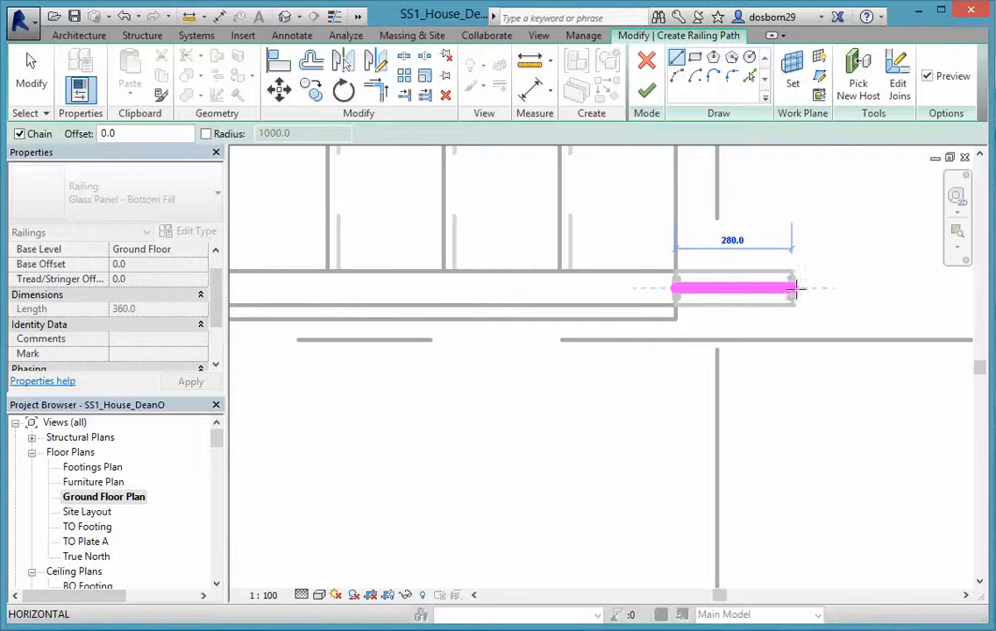
click(799, 289)
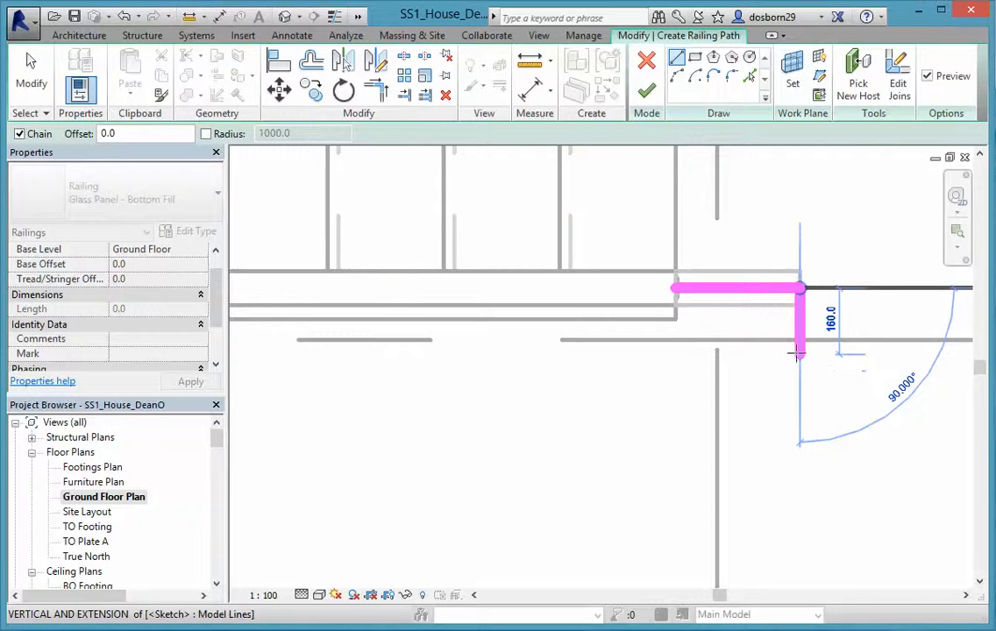
scroll(792, 355, down, 4)
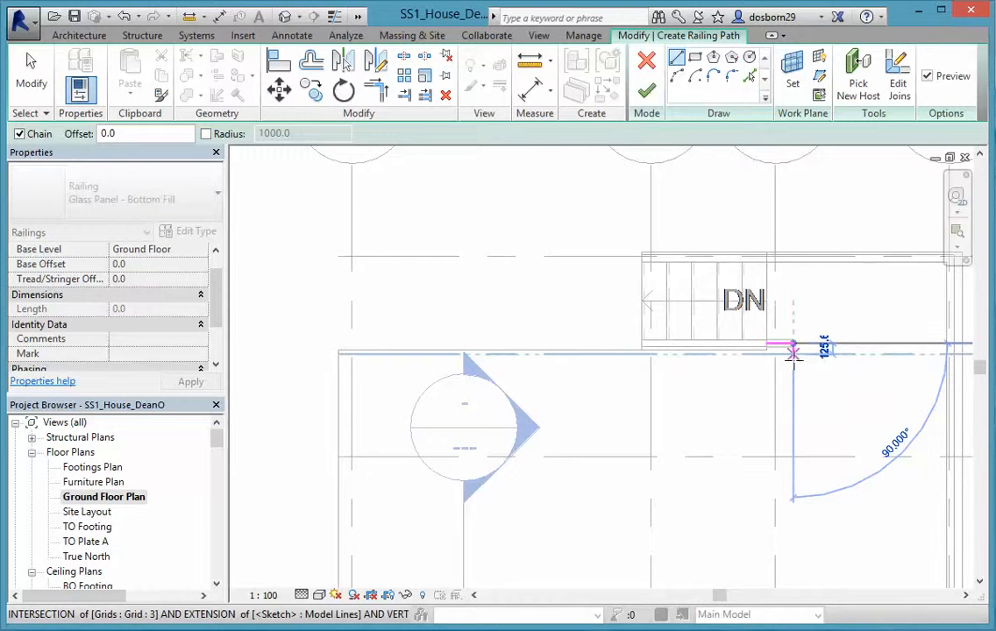
click(794, 355)
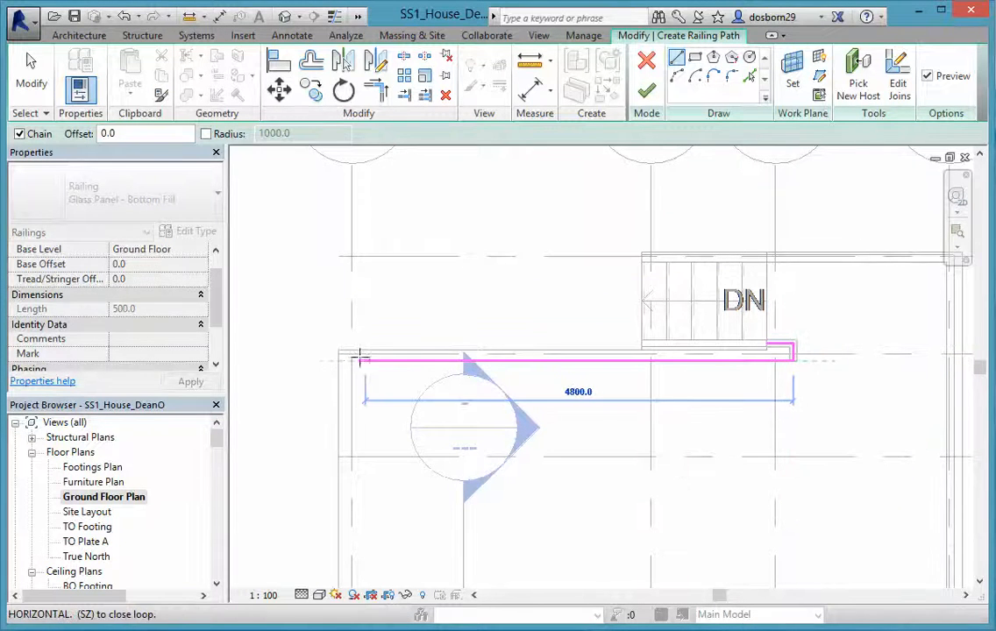
- Continue the railing path parallel to grid line 3 for 4950 mm, to grid line A
scroll(349, 359, up, 3)
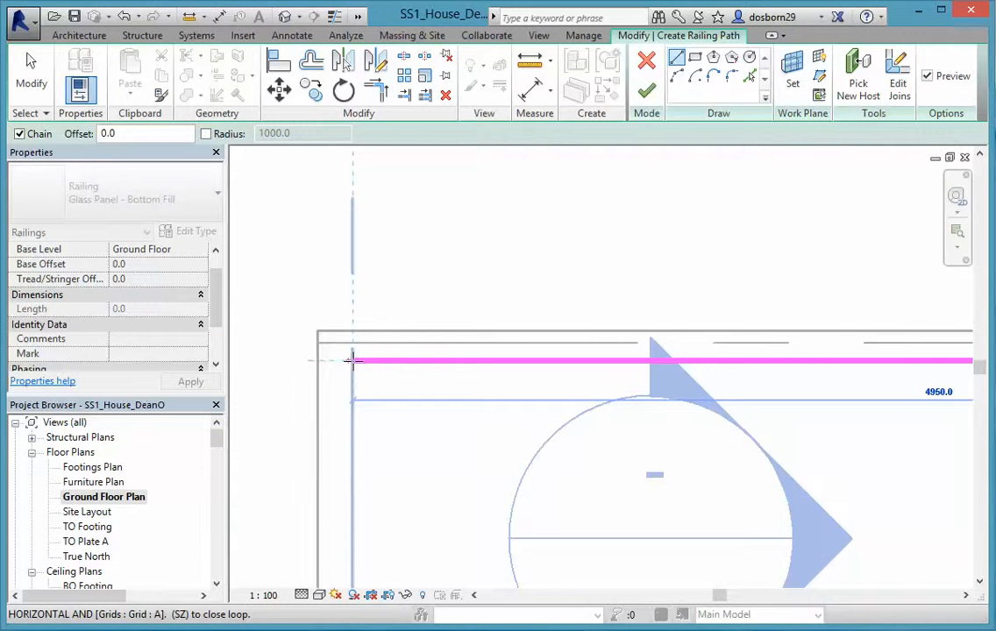
scroll(352, 435, down, 2)
mouse_move(352, 436)
middle_down()
mouse_move(426, 317)
mouse_move(427, 230)
middle_up()
mouse_move(432, 493)
middle_down()
mouse_move(487, 224)
mouse_move(485, 179)
middle_up()
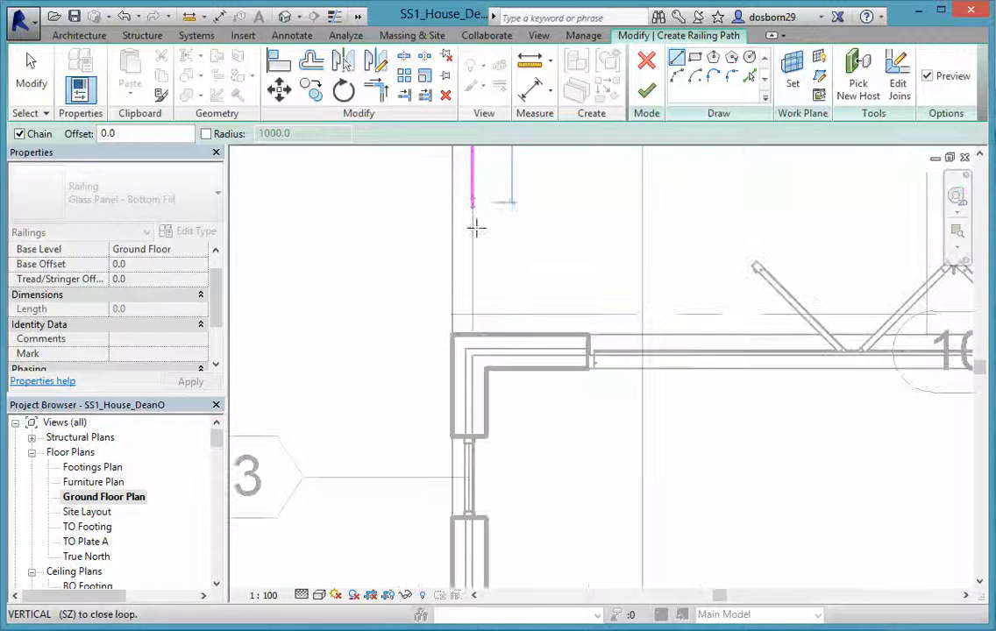
- Run the railing path along grid line A to the outer face of the house wall, and finish the railing with join editing
click(473, 307)
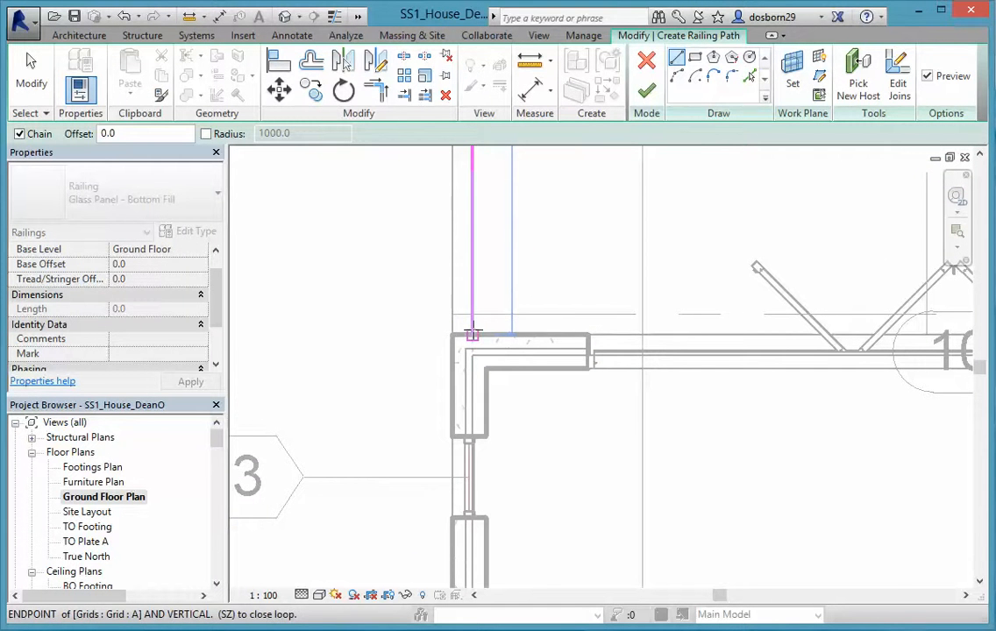
click(473, 334)
key(Escape)
key(Escape)
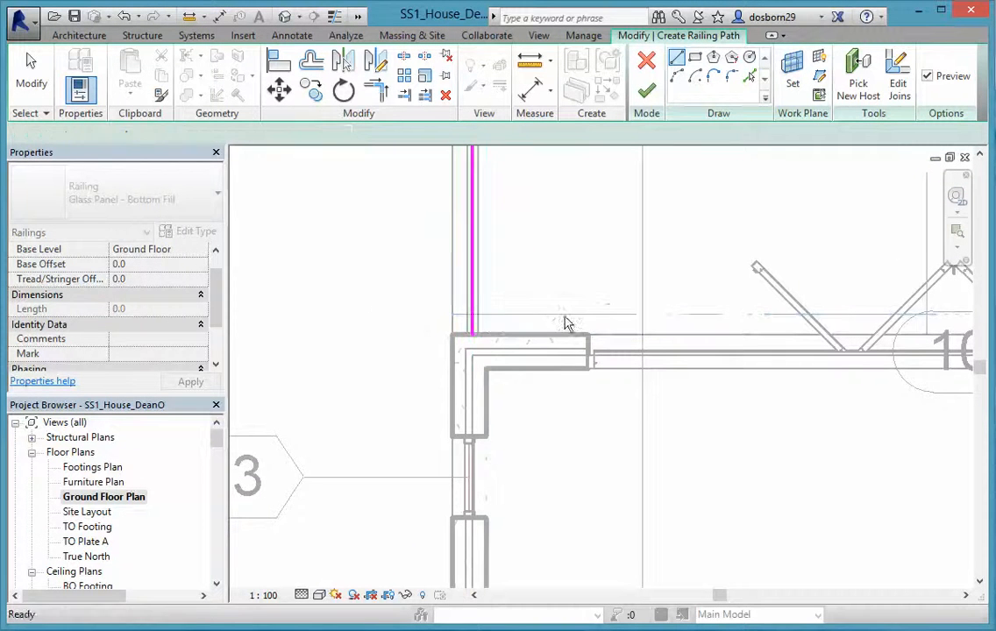
scroll(329, 322, down, 5)
scroll(517, 263, up, 1)
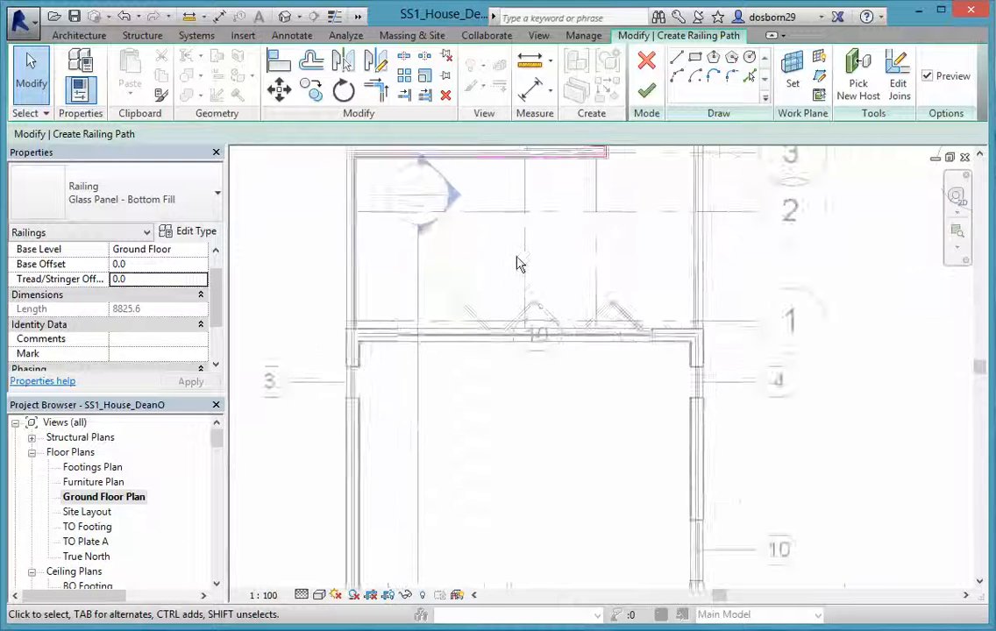
scroll(516, 256, down, 1)
click(898, 81)
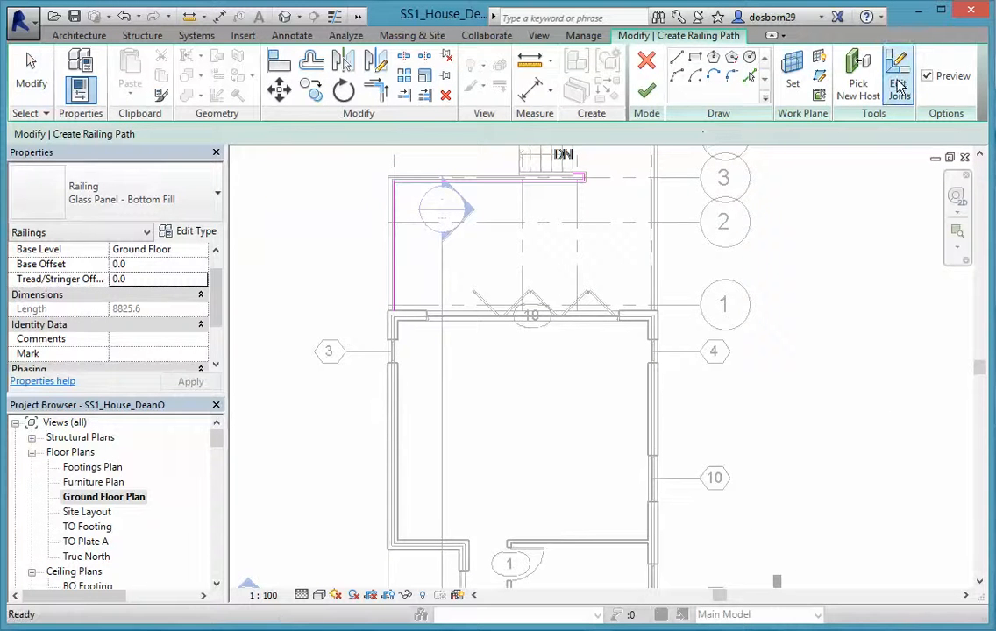
click(646, 90)
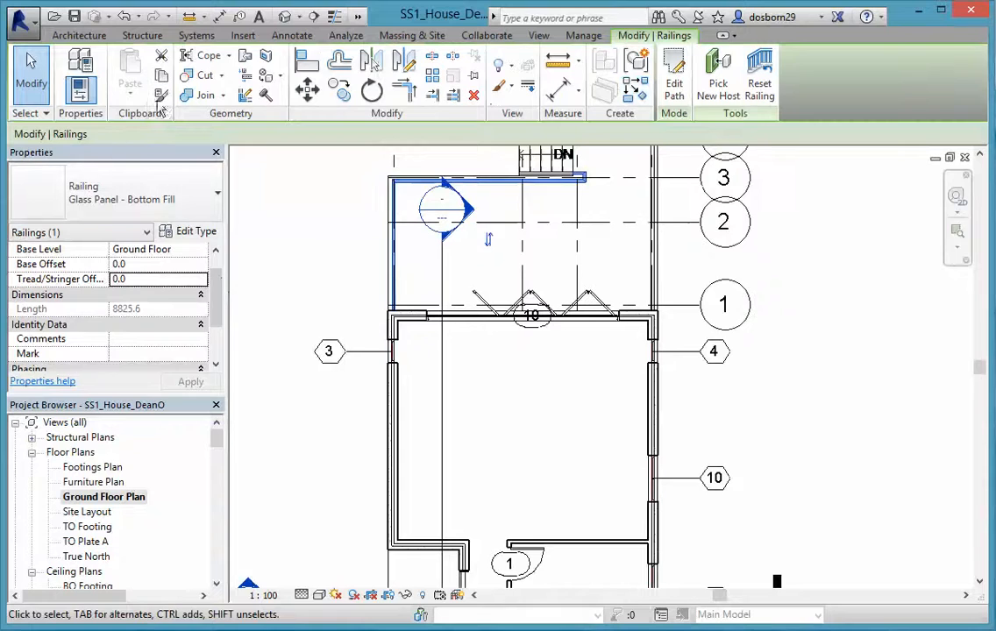
- Examine in the 3D view how the new railing meets the stair and encloses the rest of the deck
click(287, 16)
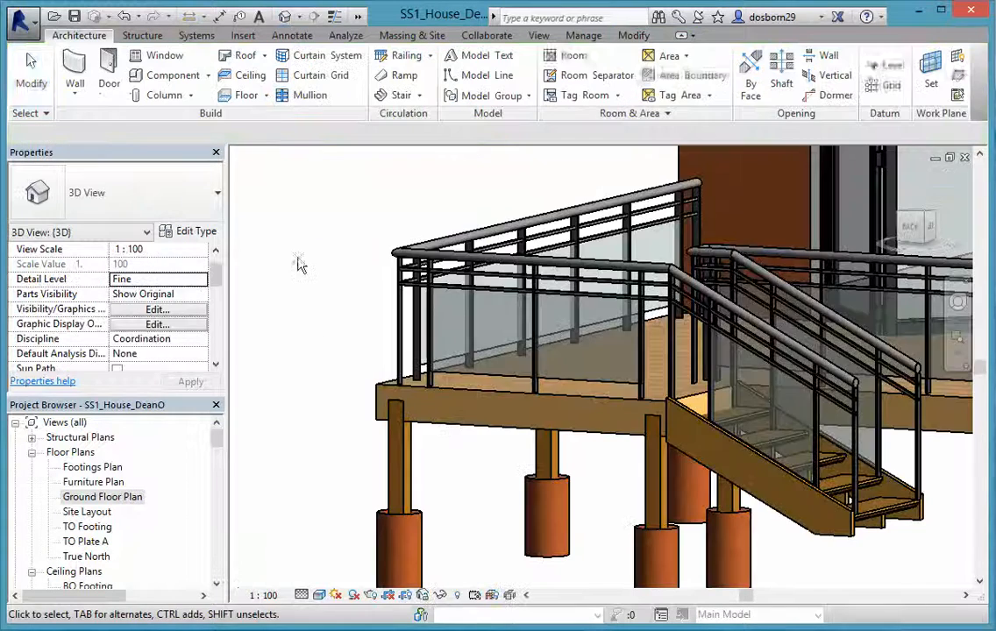
scroll(734, 249, up, 4)
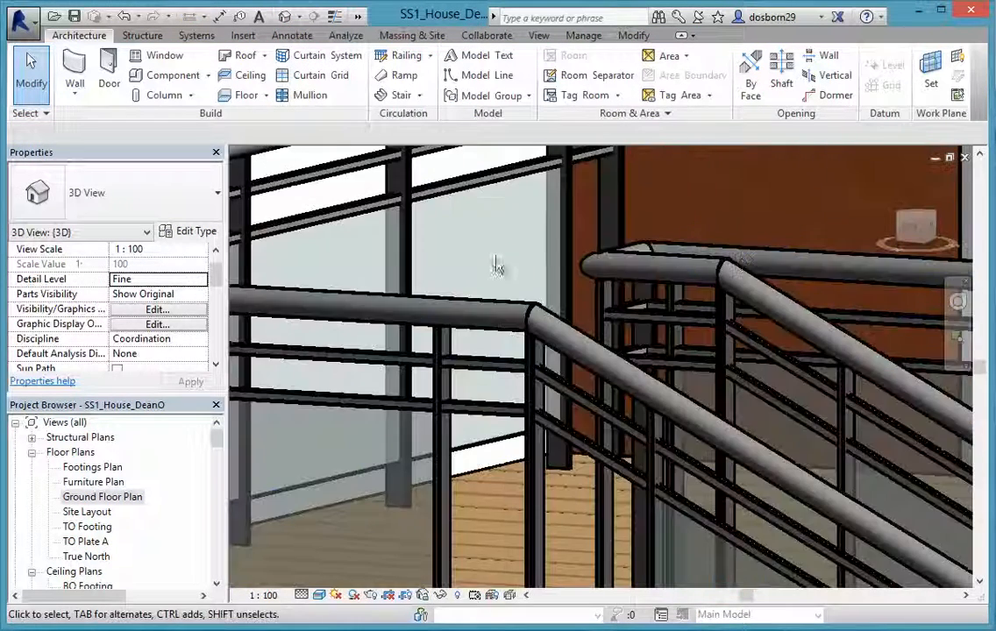
scroll(351, 409, down, 2)
scroll(359, 410, down, 5)
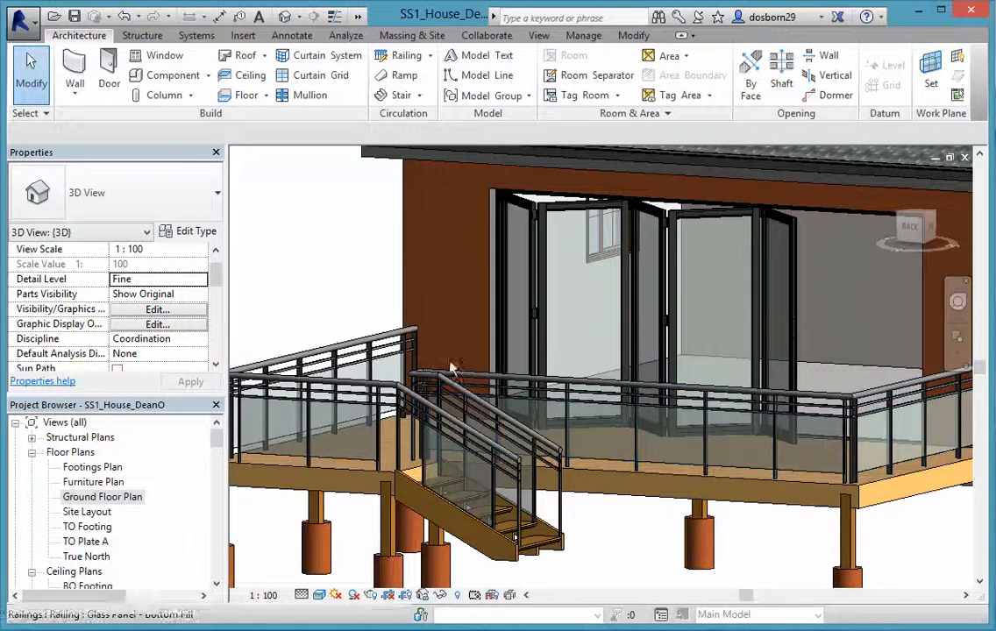
shift+middle_drag(442, 345, 464, 432)
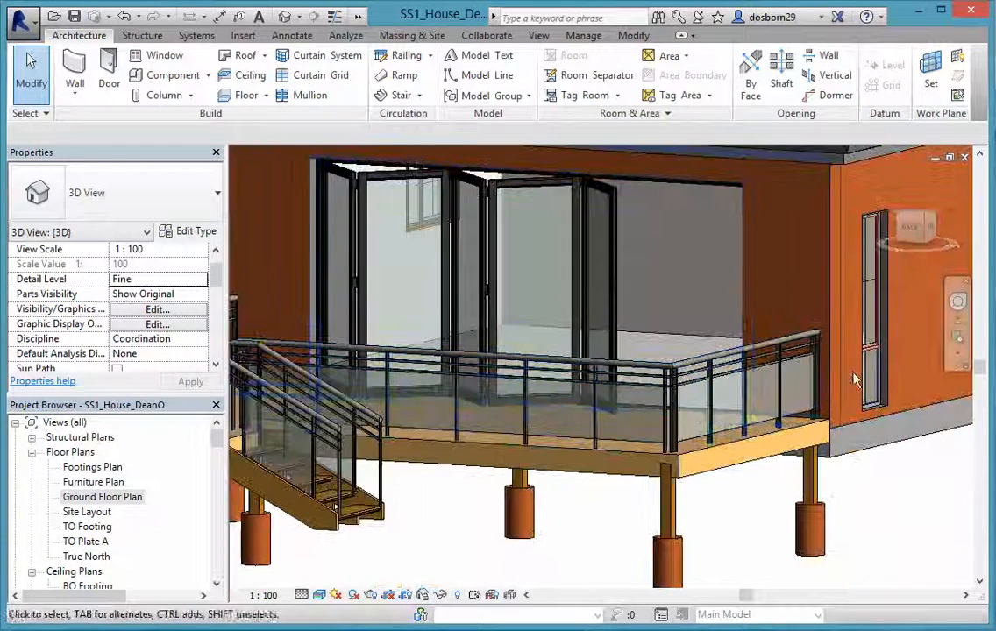
scroll(601, 499, down, 2)
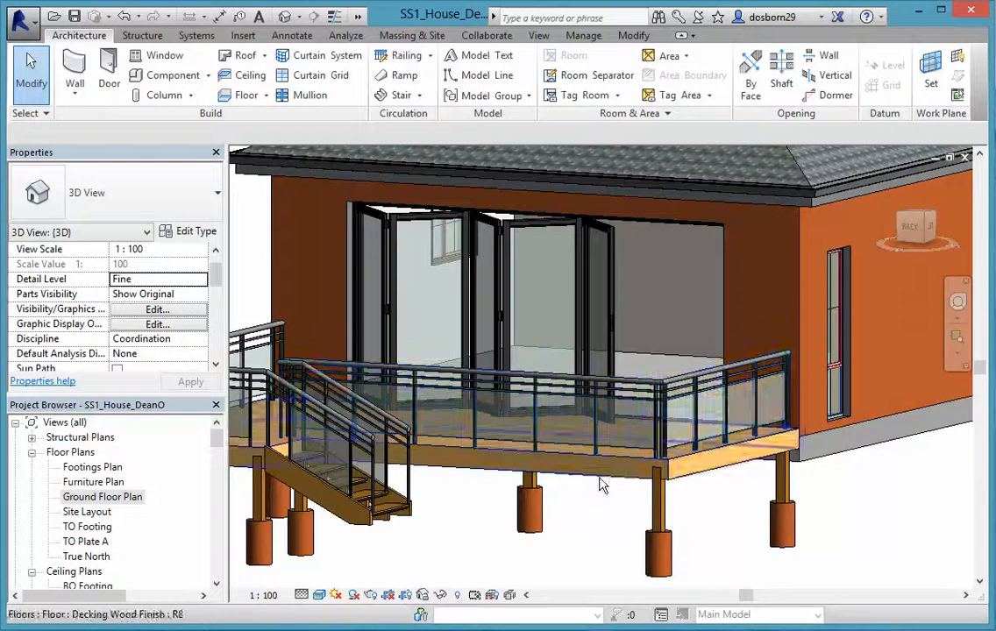
middle_drag(600, 494, 754, 509)
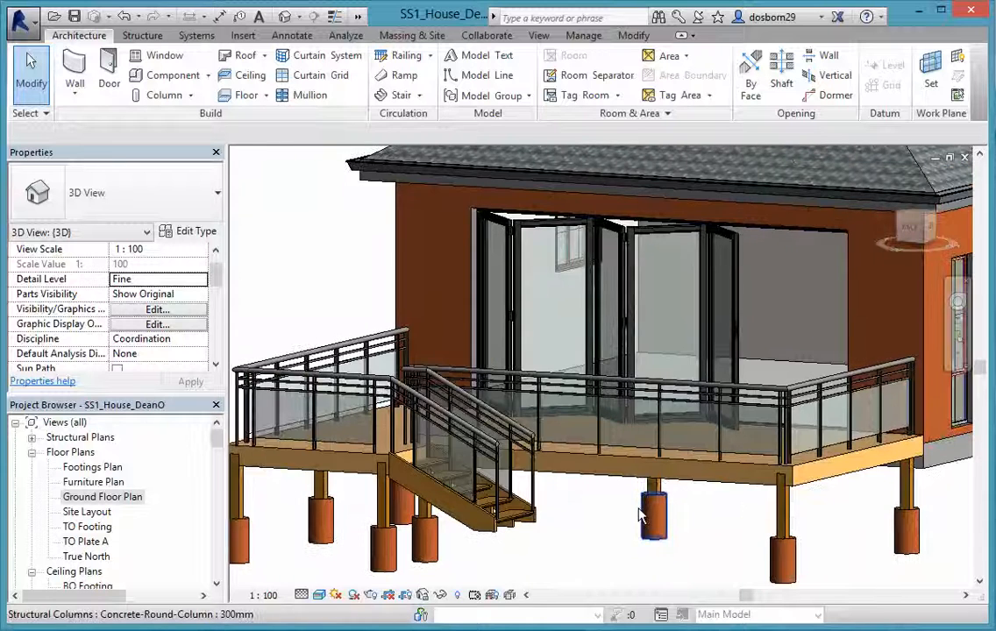
shift+middle_drag(639, 515, 669, 534)
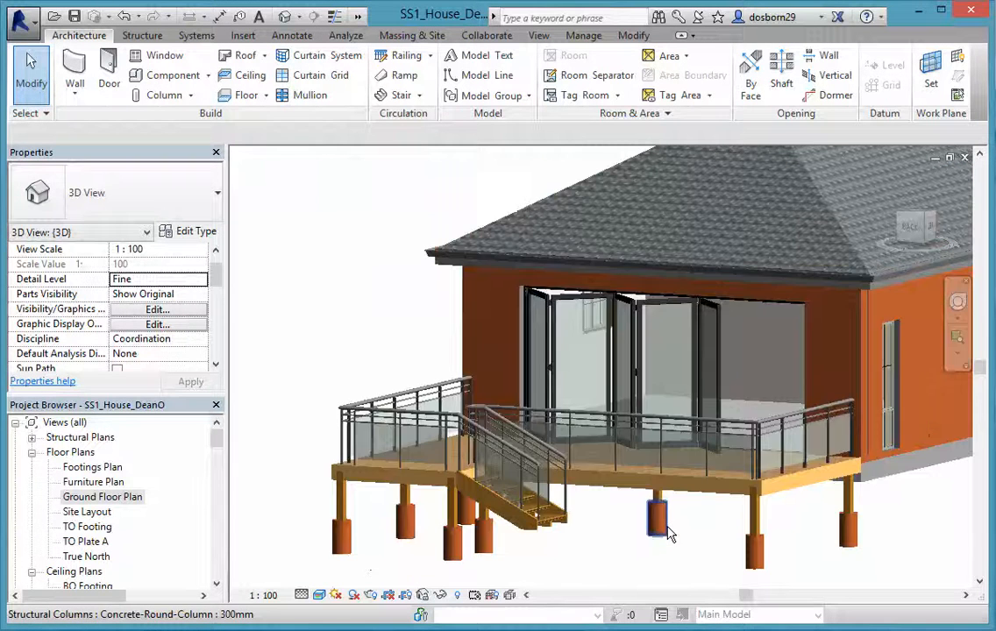